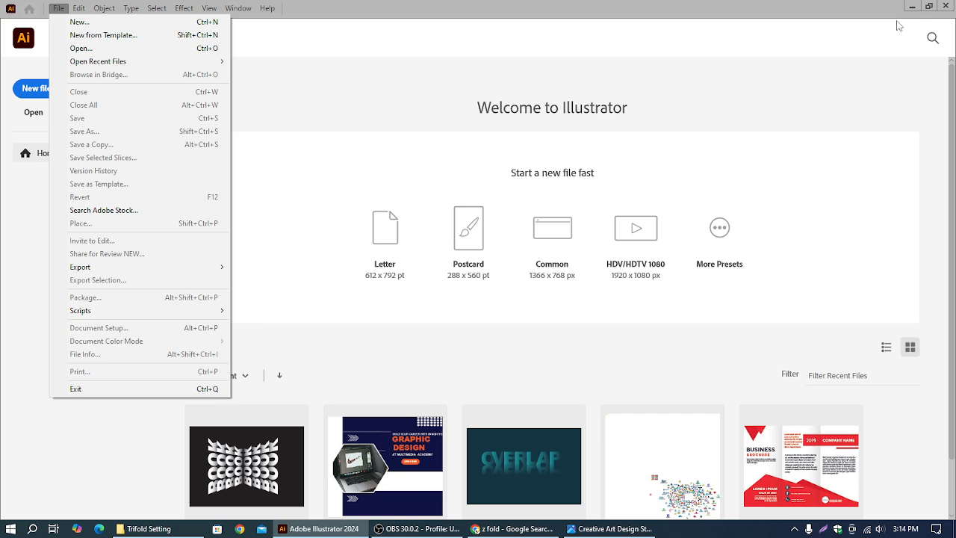
- Examine the roll fold reference image in the photo viewer for the panel widths and overall sheet size
click(450, 93)
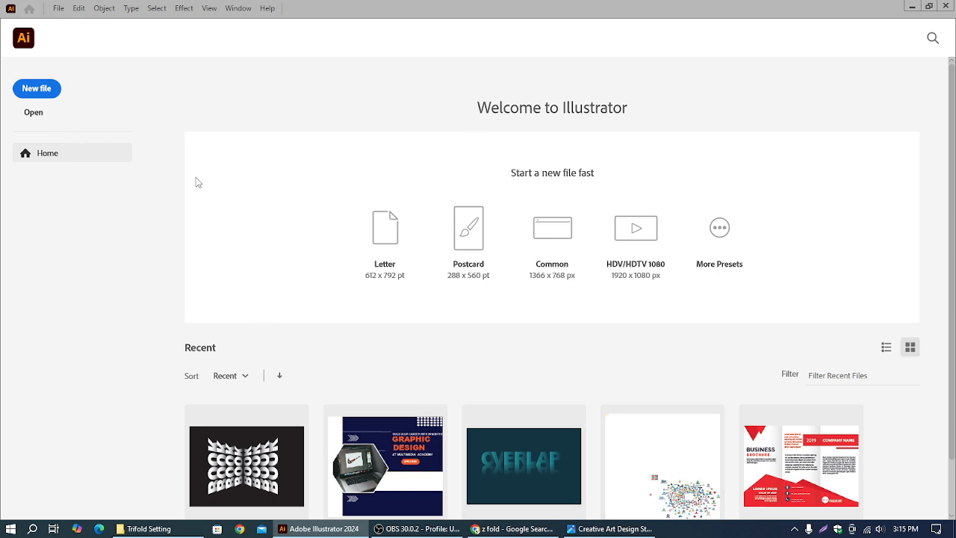
click(578, 528)
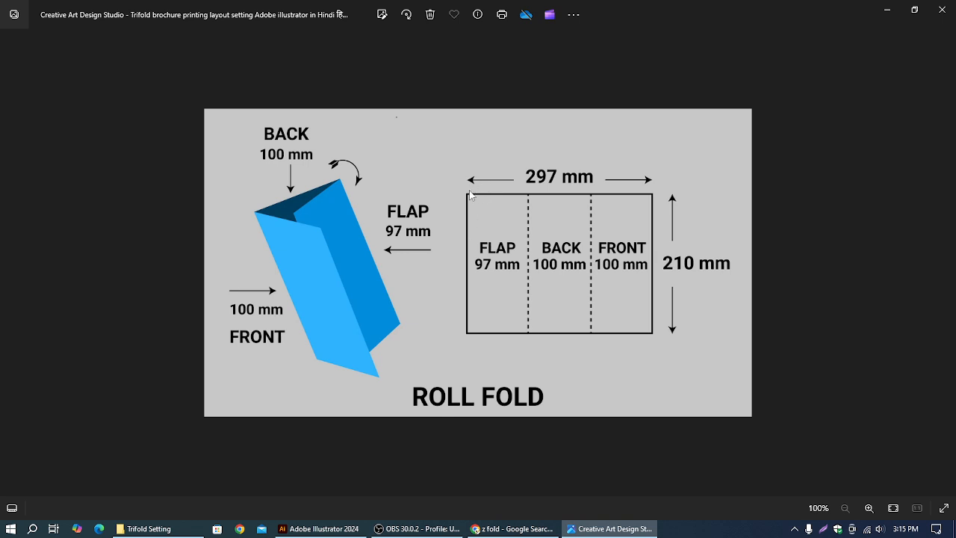
click(890, 11)
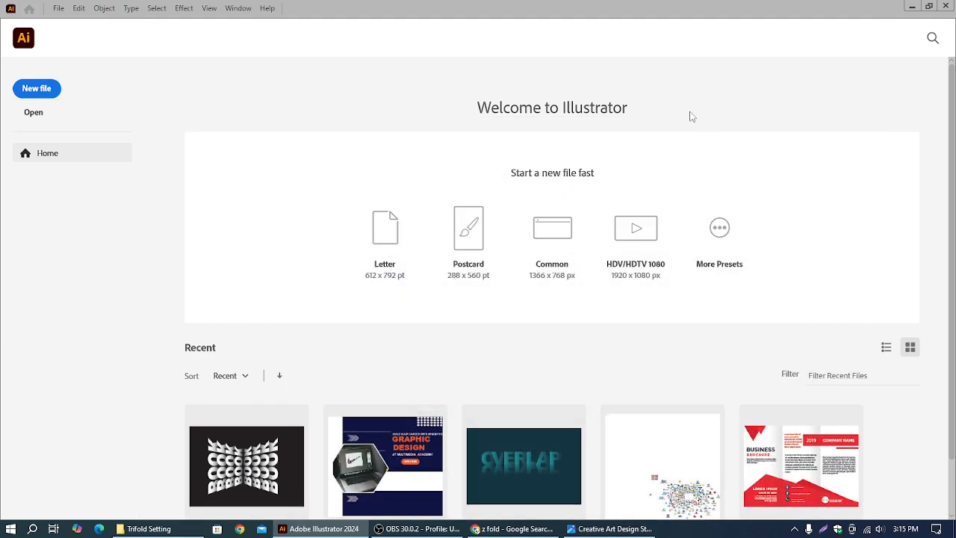
- Start a new document based on the landscape A4 preset, name it Tri Fold and set its units to millimeters
click(37, 91)
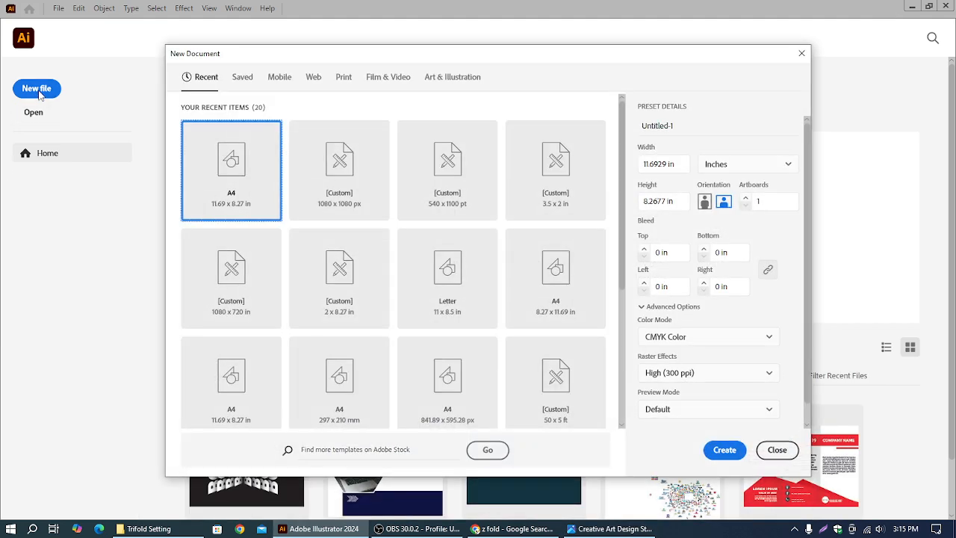
click(692, 125)
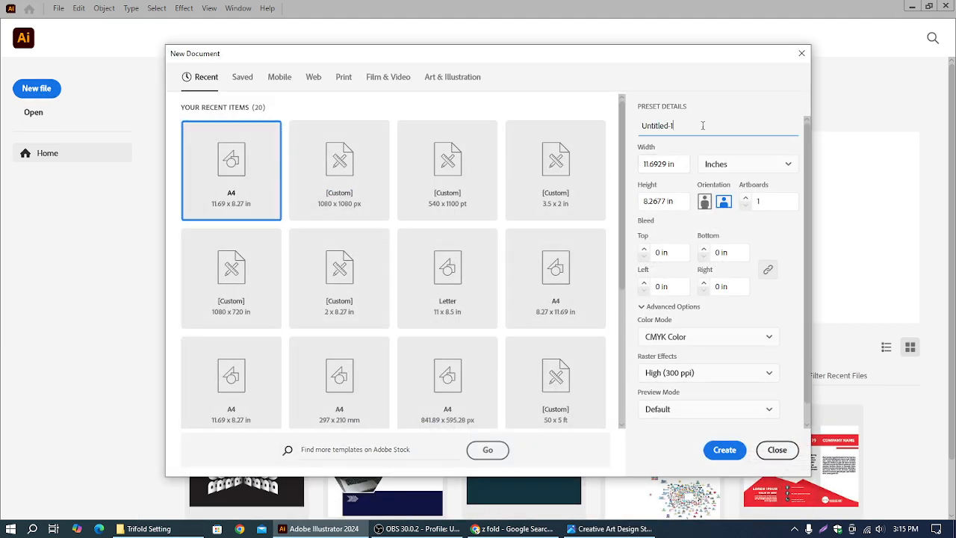
double_click(693, 124)
text(T)
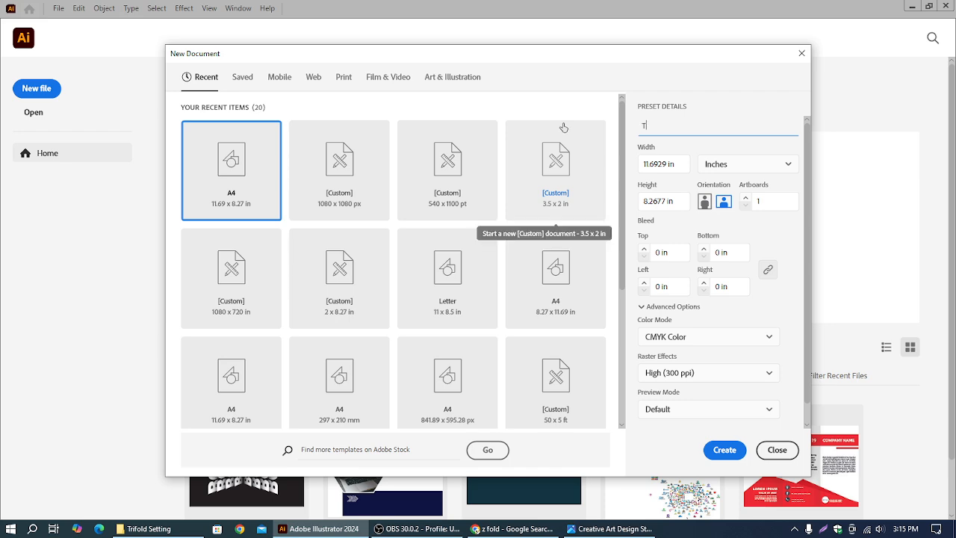
text(ri Fold)
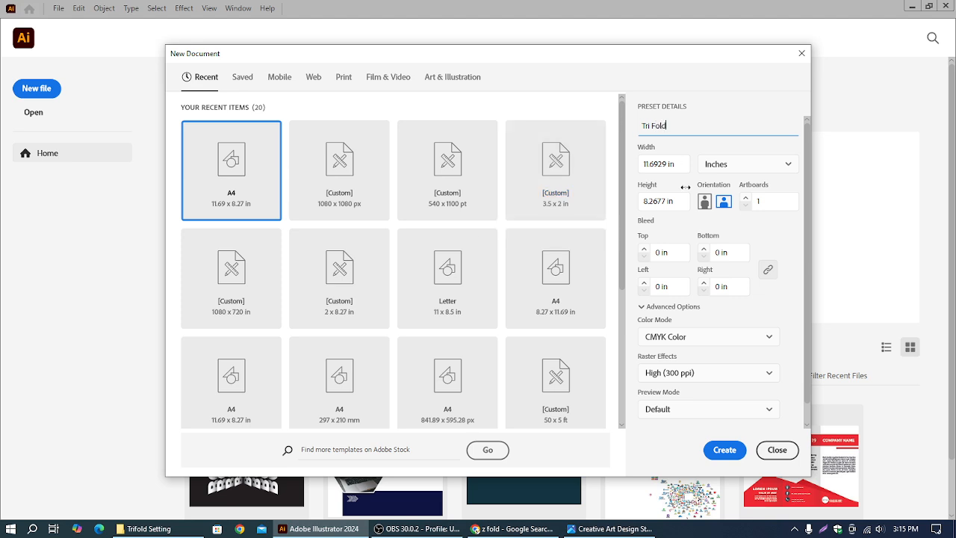
click(734, 164)
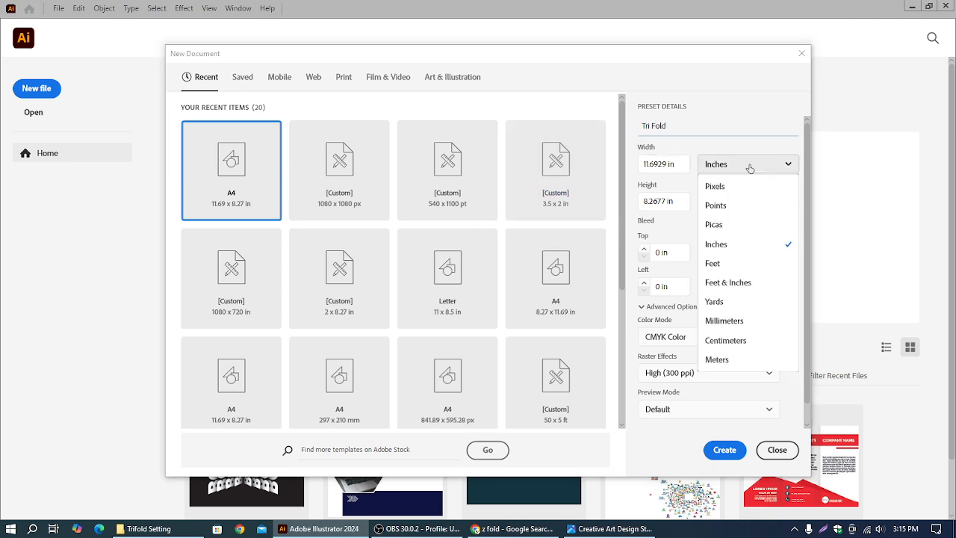
click(745, 167)
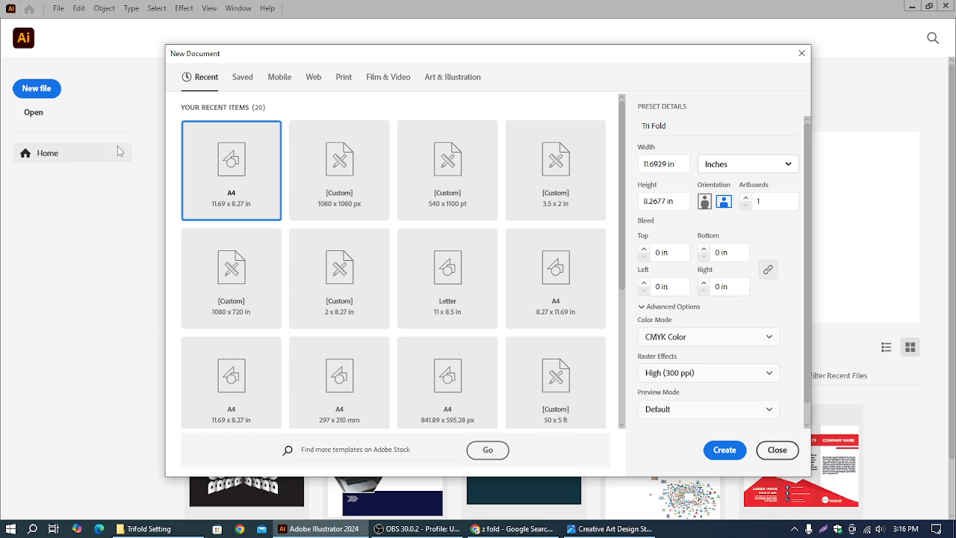
click(752, 169)
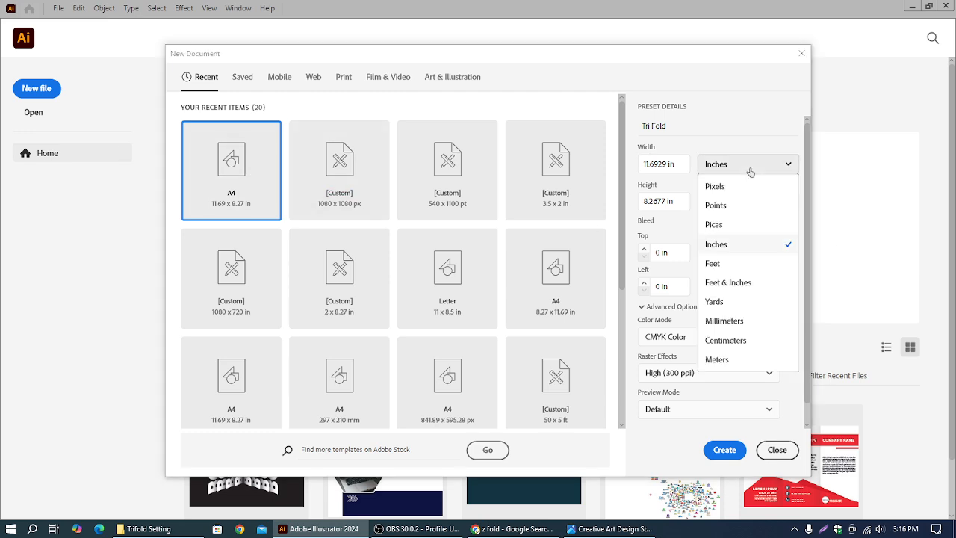
click(737, 329)
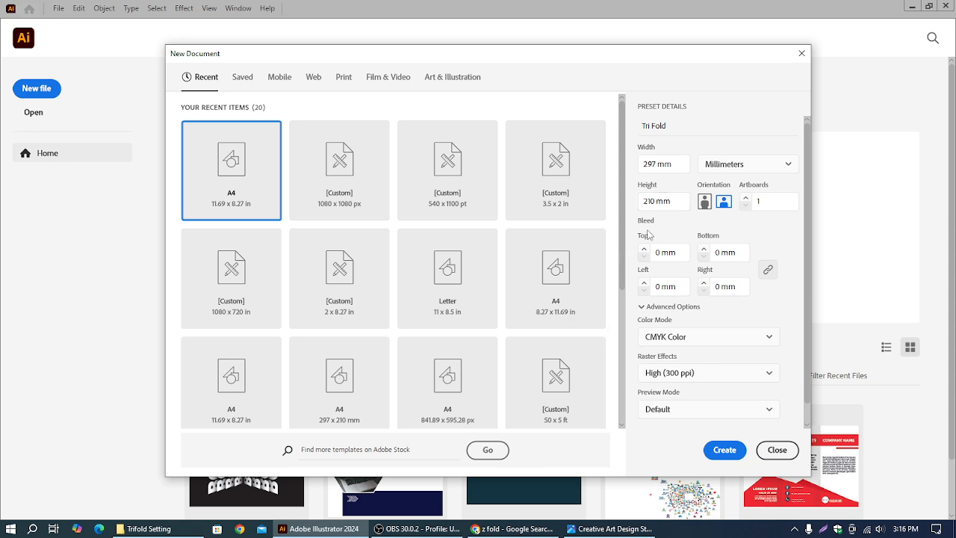
- Recheck the roll fold reference image, set a linked 3 mm bleed on all four sides, and create the document
click(609, 528)
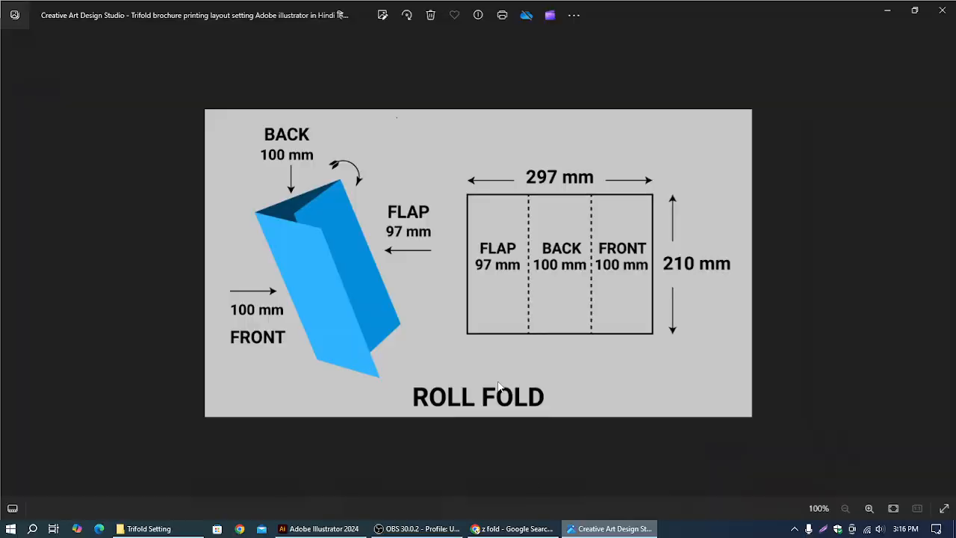
click(886, 10)
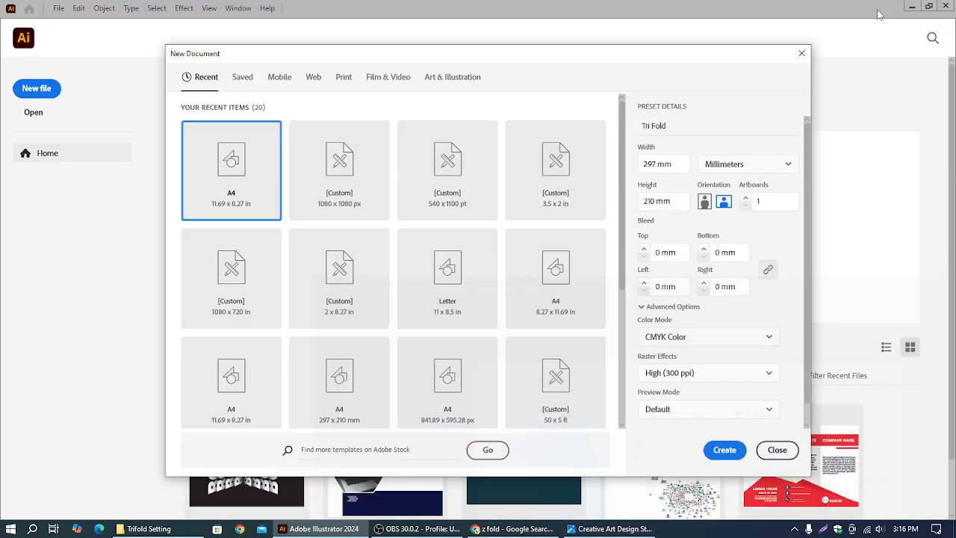
double_click(657, 252)
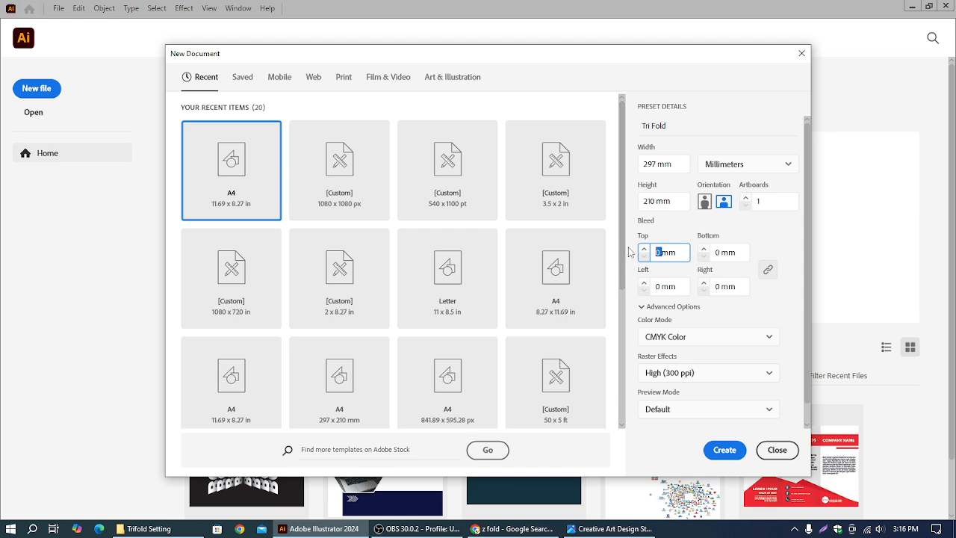
text(3)
click(768, 269)
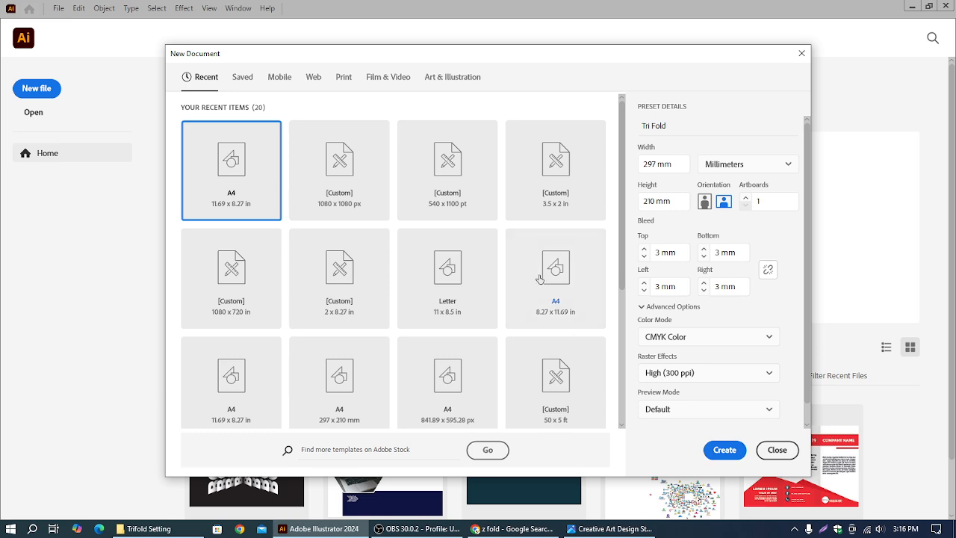
click(729, 451)
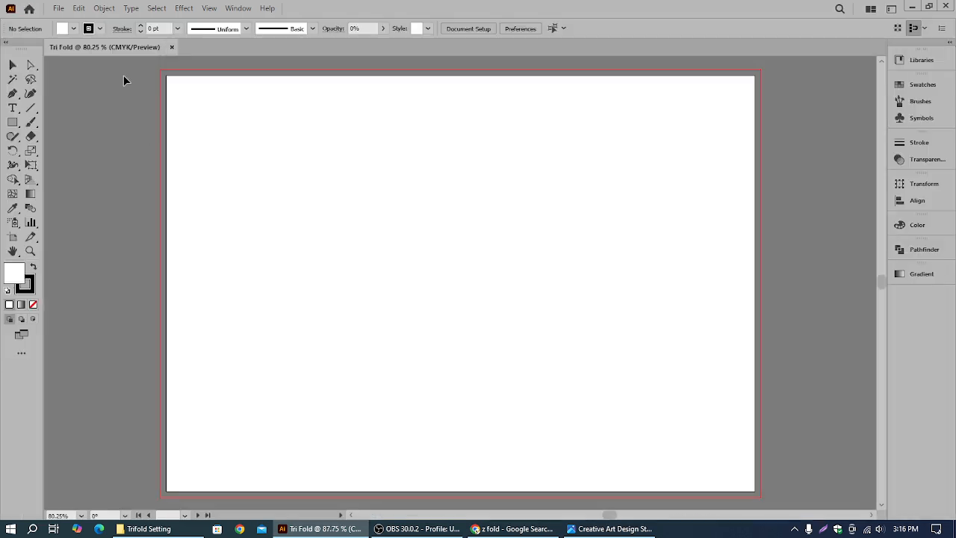
- Look through the preference categories for the interface brightness settings
click(78, 8)
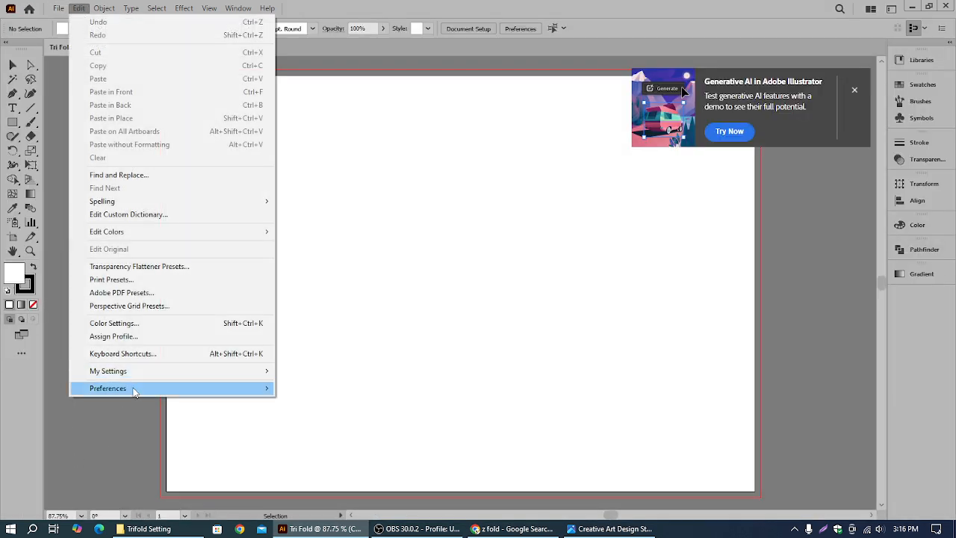
mouse_move(135, 389)
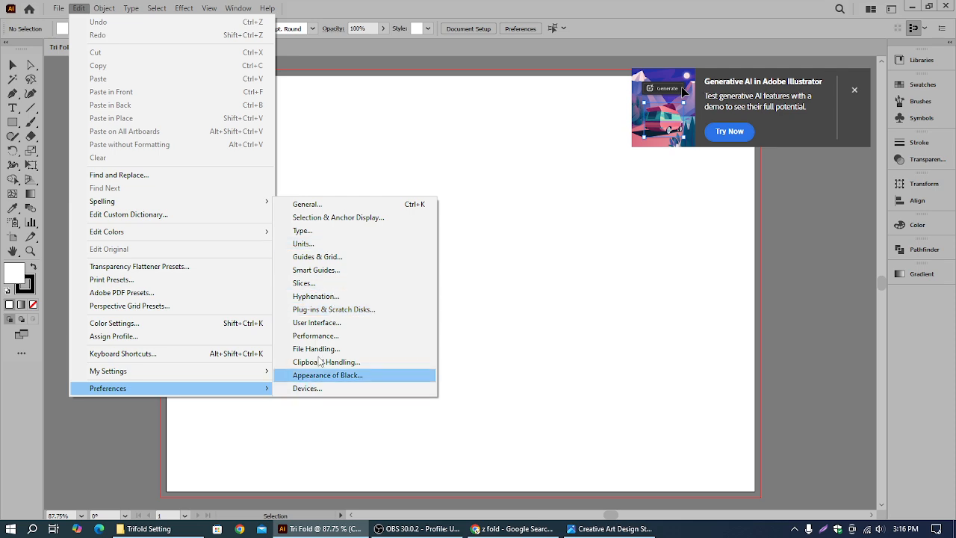
click(329, 337)
click(316, 216)
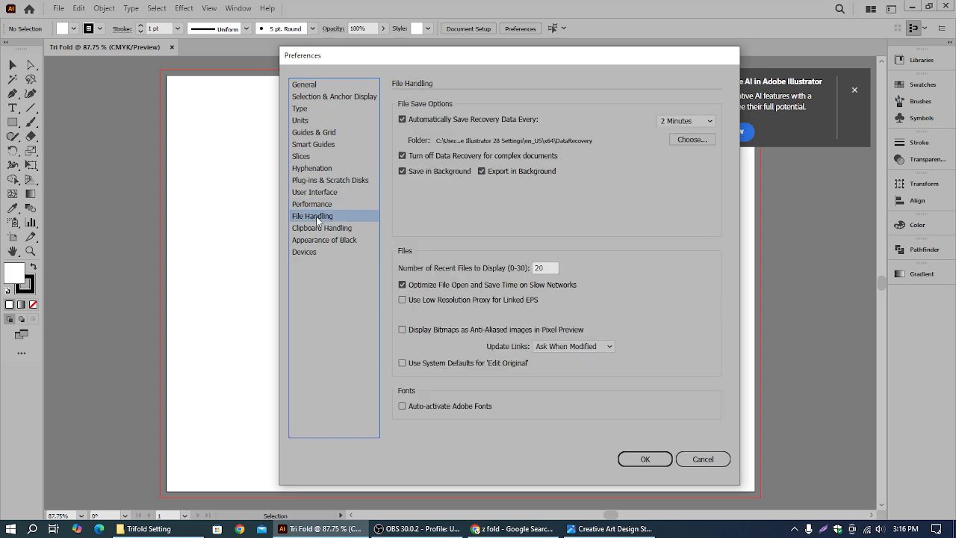
click(316, 228)
click(313, 239)
click(311, 253)
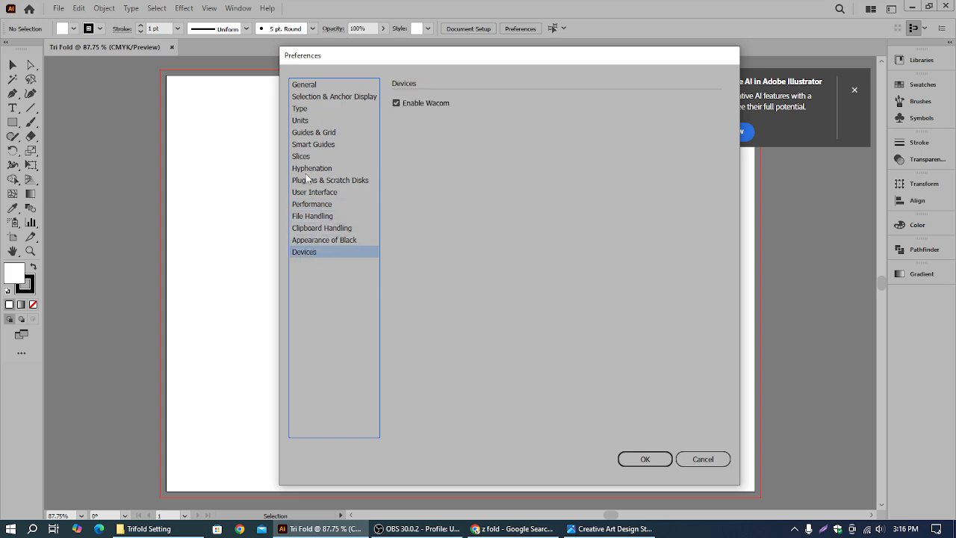
click(302, 96)
click(299, 108)
click(299, 120)
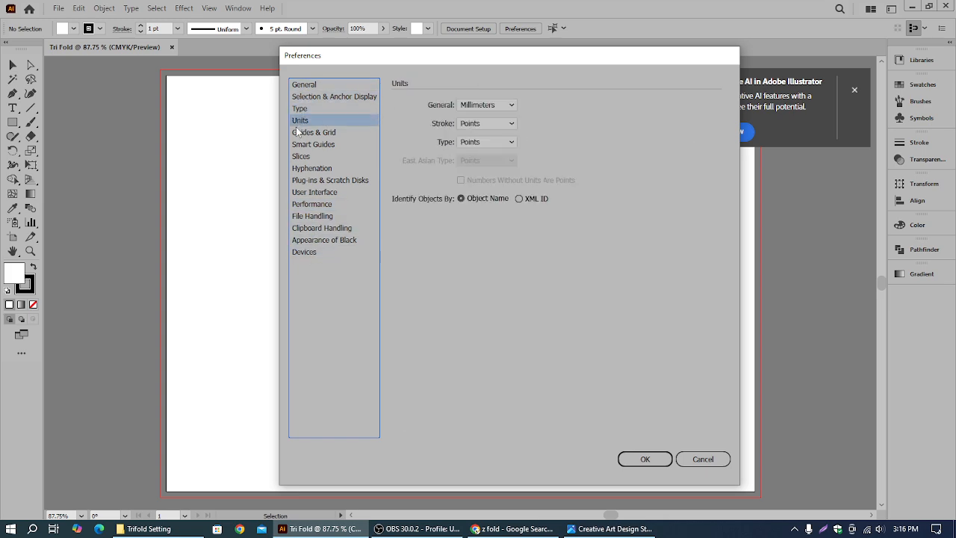
click(299, 132)
click(301, 144)
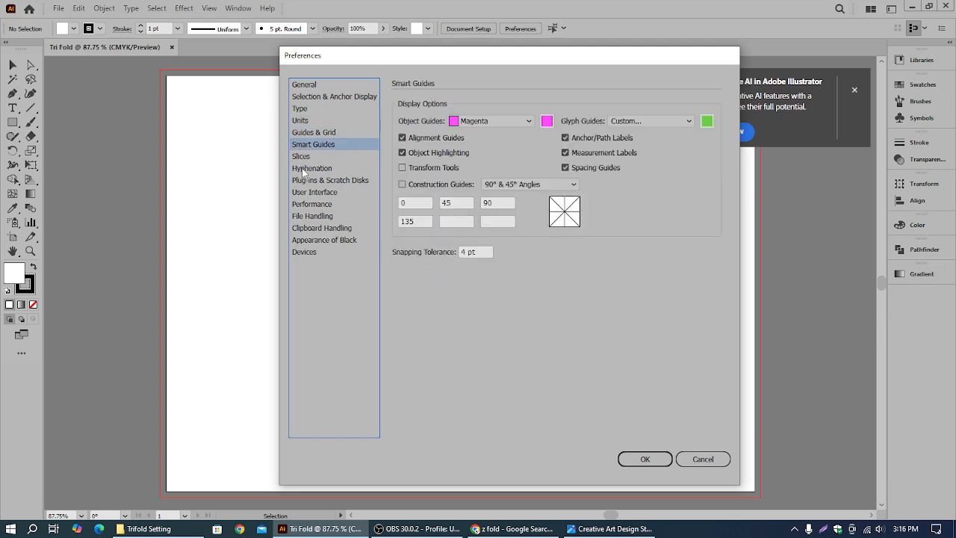
click(307, 159)
click(308, 170)
click(309, 181)
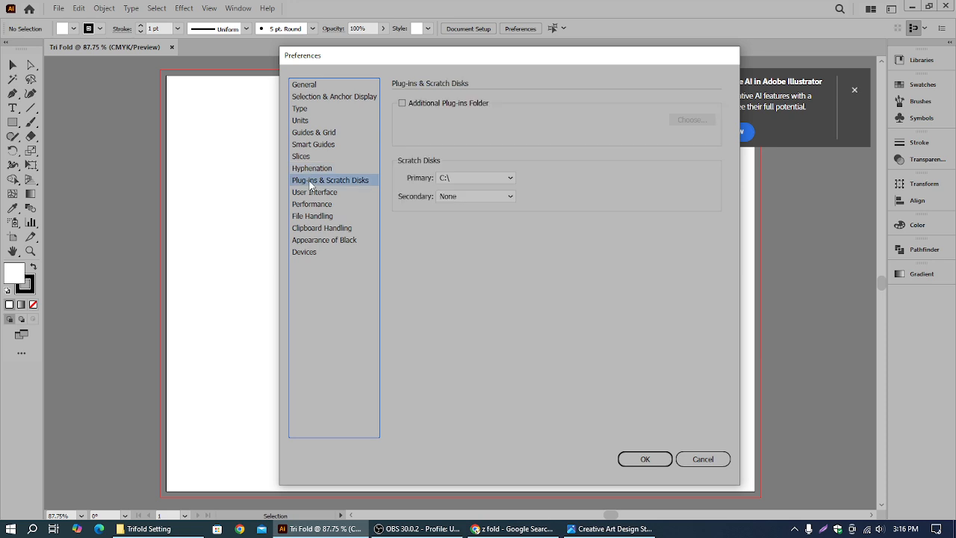
- Set the user interface brightness to the second-darkest theme and apply the preferences
click(307, 193)
click(452, 108)
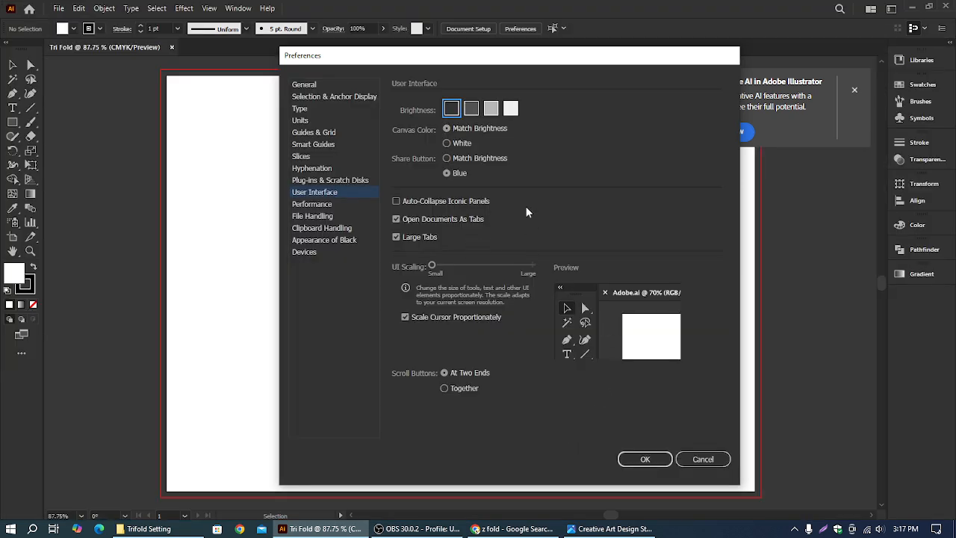
click(470, 109)
click(658, 461)
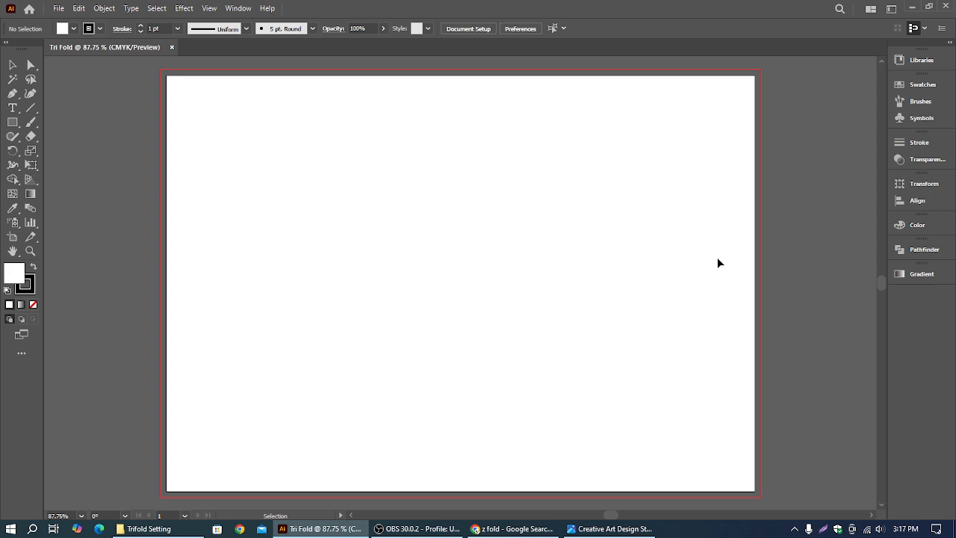
- Show the rulers around the Tri Fold artboard
click(209, 8)
scroll(220, 510, down, 1)
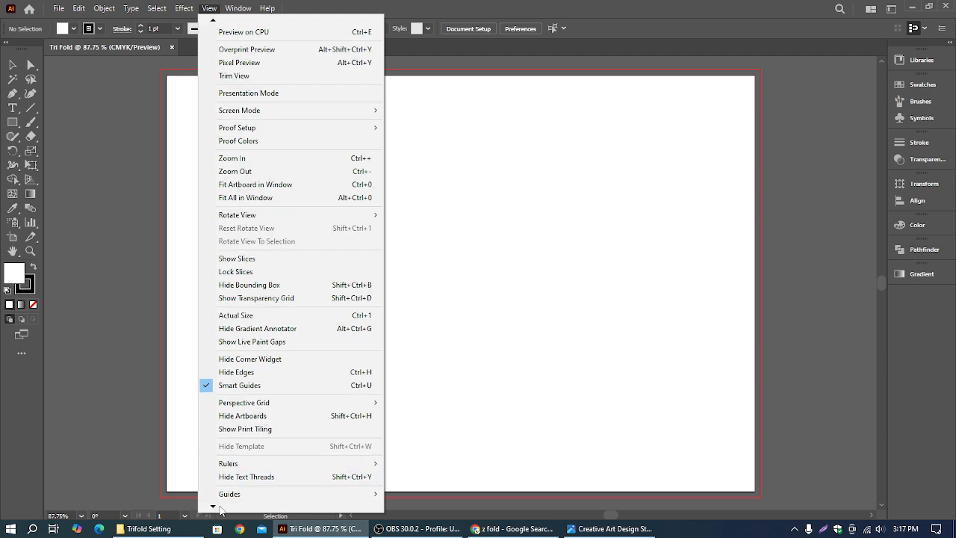
scroll(220, 510, down, 9)
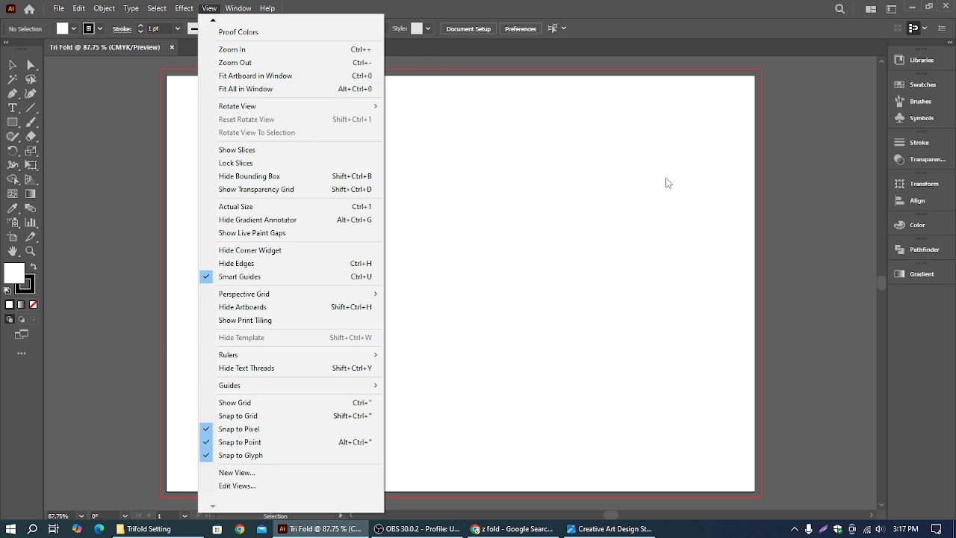
click(629, 171)
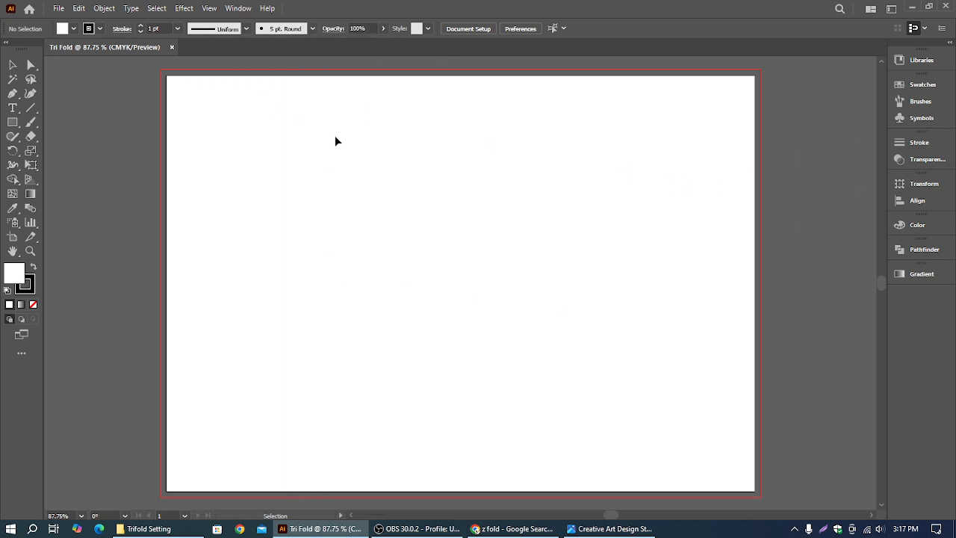
key(ctrl+r)
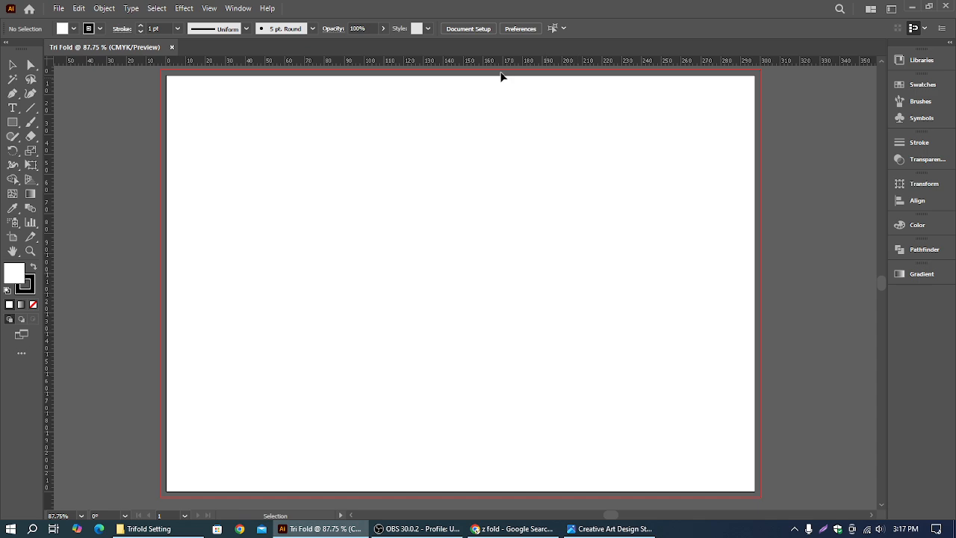
- Draw a rectangle over the whole artboard, from corner to corner of the red bleed border
scroll(506, 176, down, 1)
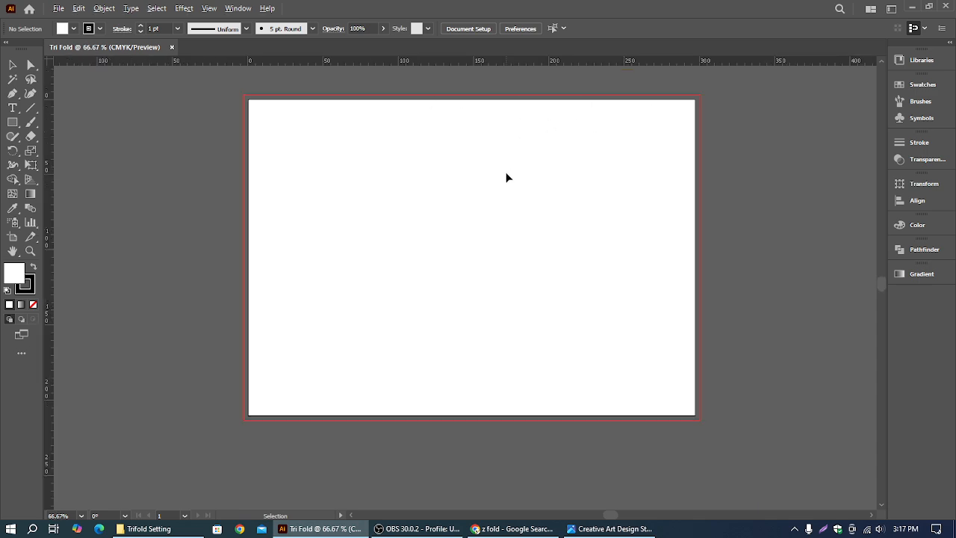
drag(417, 116, 410, 158)
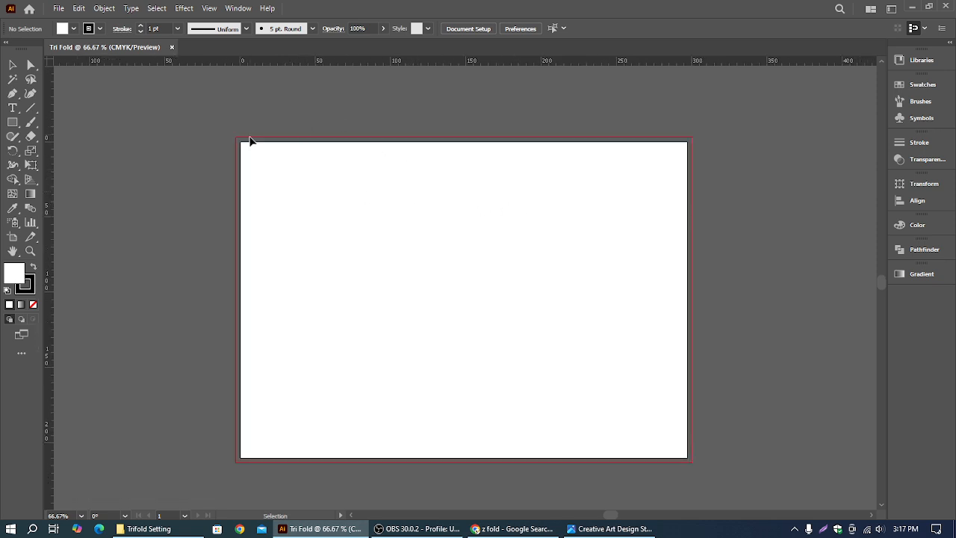
click(14, 124)
mouse_move(236, 137)
mouse_down()
mouse_move(591, 365)
mouse_move(649, 429)
mouse_move(698, 457)
mouse_move(692, 462)
mouse_up()
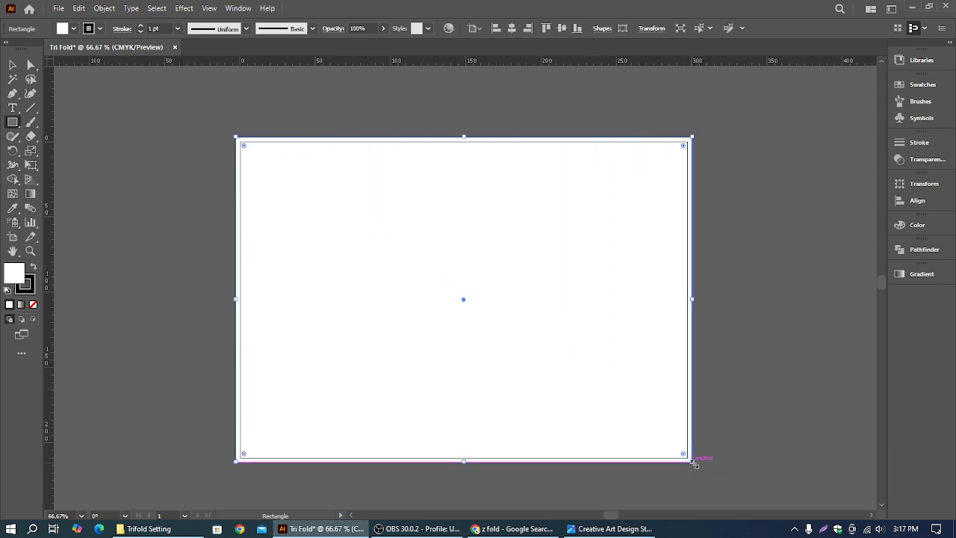
- Remove the rectangle's stroke, keep the rectangle selected with the Selection tool, and collapse the color controls
click(30, 288)
click(33, 304)
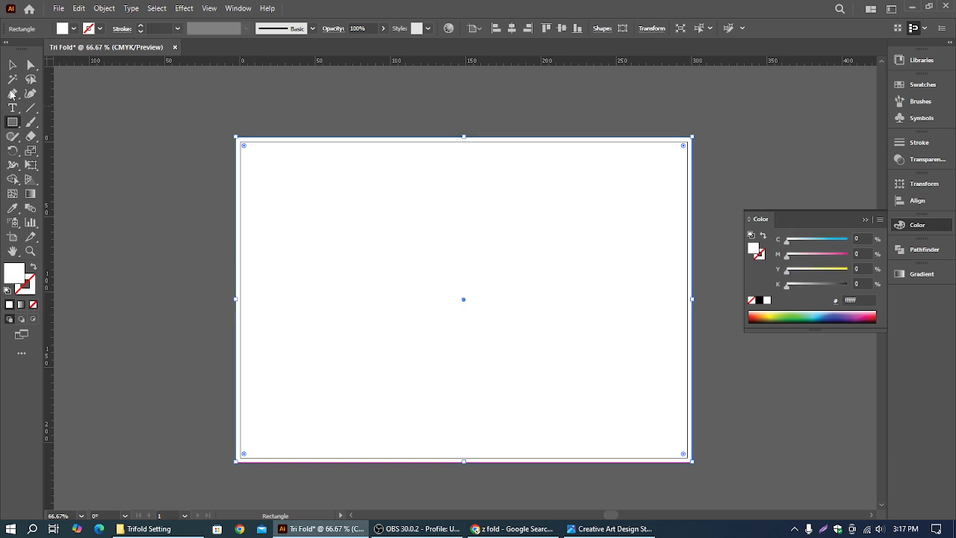
click(10, 66)
click(200, 150)
click(379, 207)
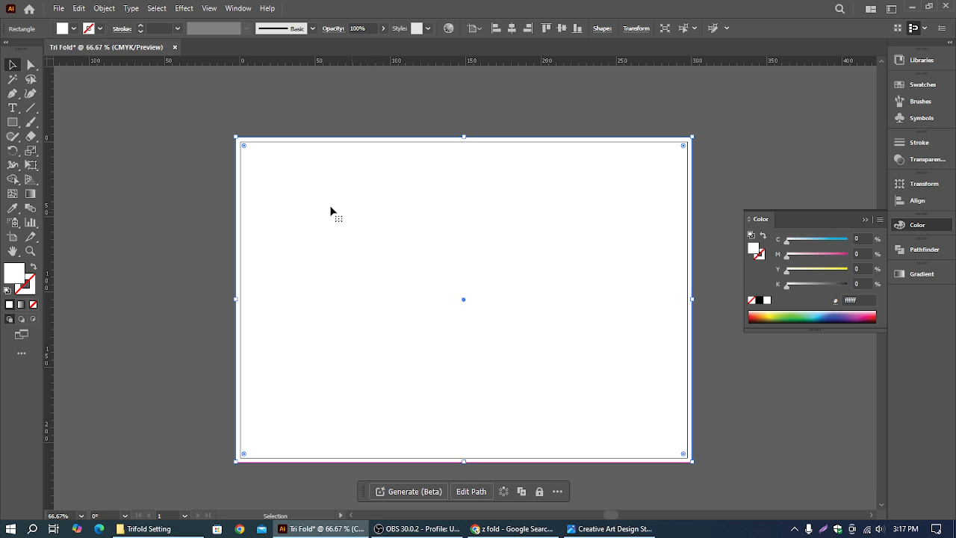
click(864, 219)
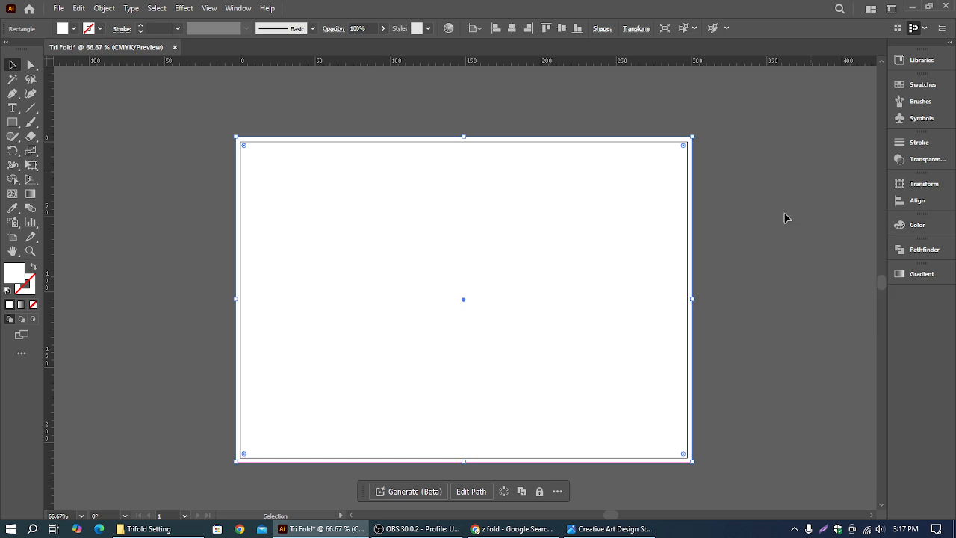
- Fill the artboard-sized rectangle with the orange swatch and deselect it
click(73, 28)
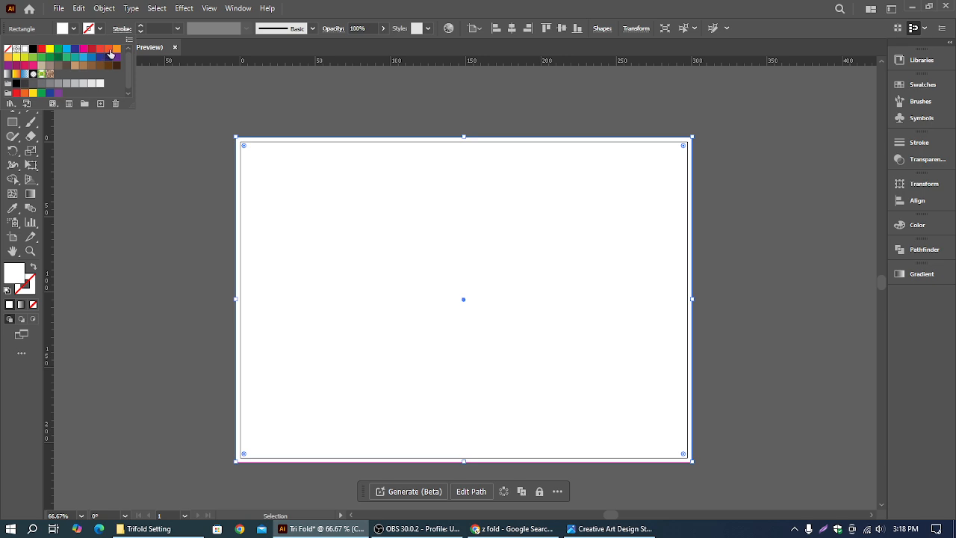
click(109, 49)
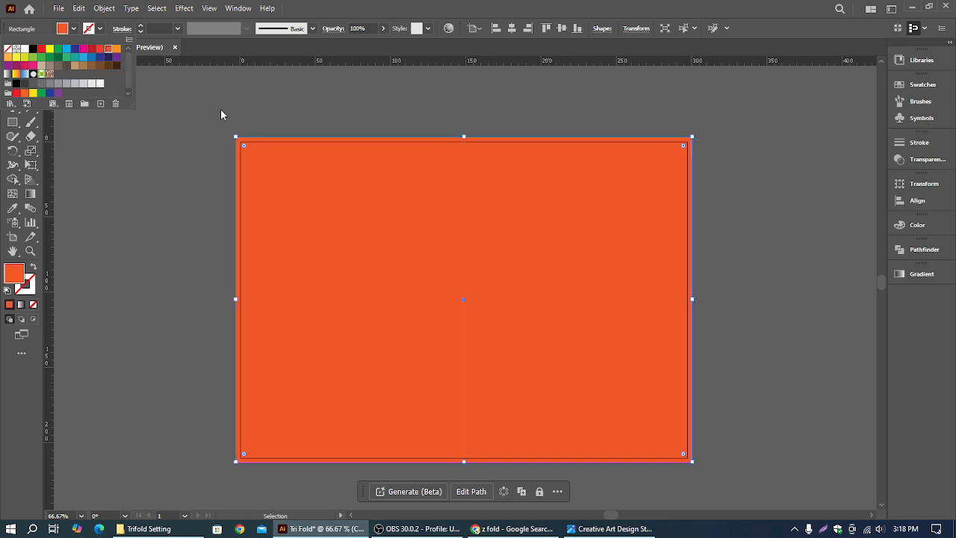
click(233, 92)
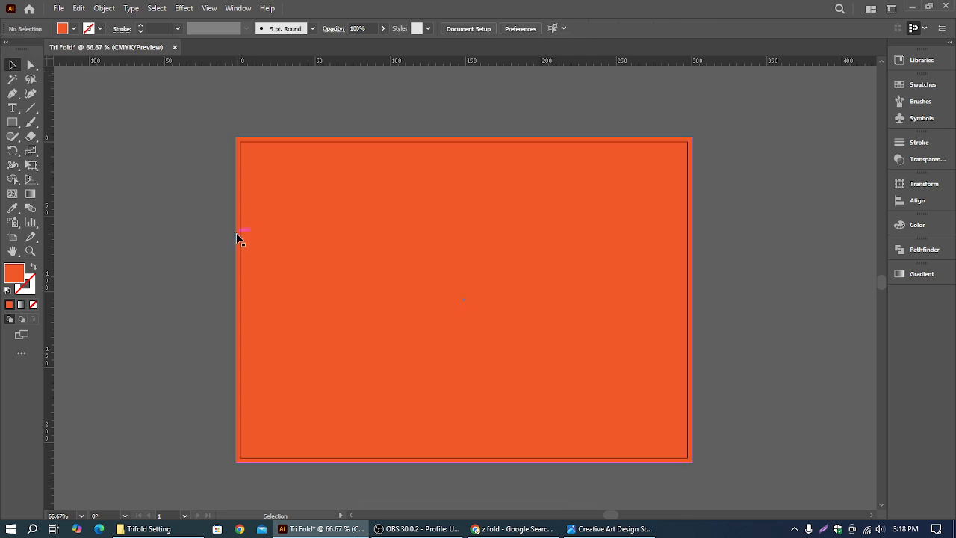
- Check the panel widths in the roll-fold reference image, and fill the artboard-sized rectangle with the light green swatch
click(551, 263)
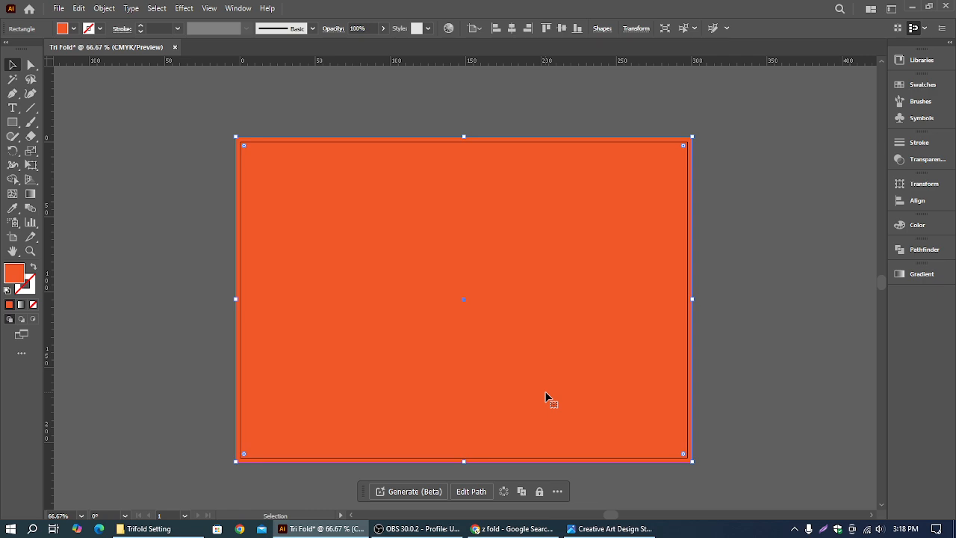
click(609, 528)
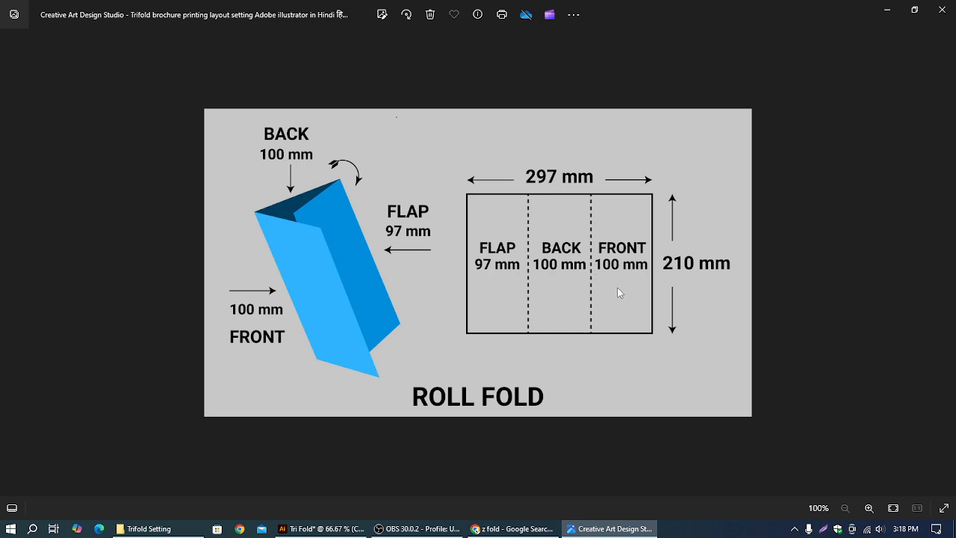
click(886, 10)
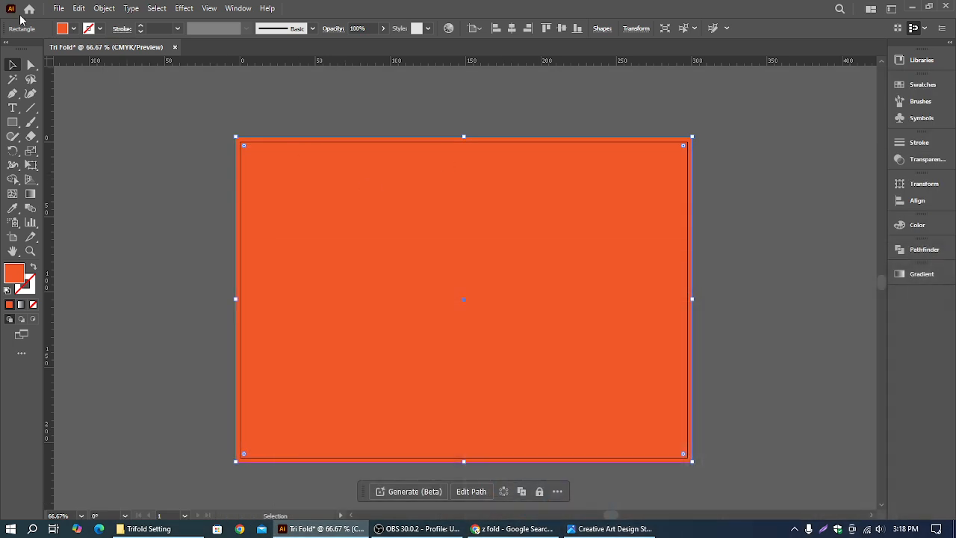
click(73, 29)
click(67, 48)
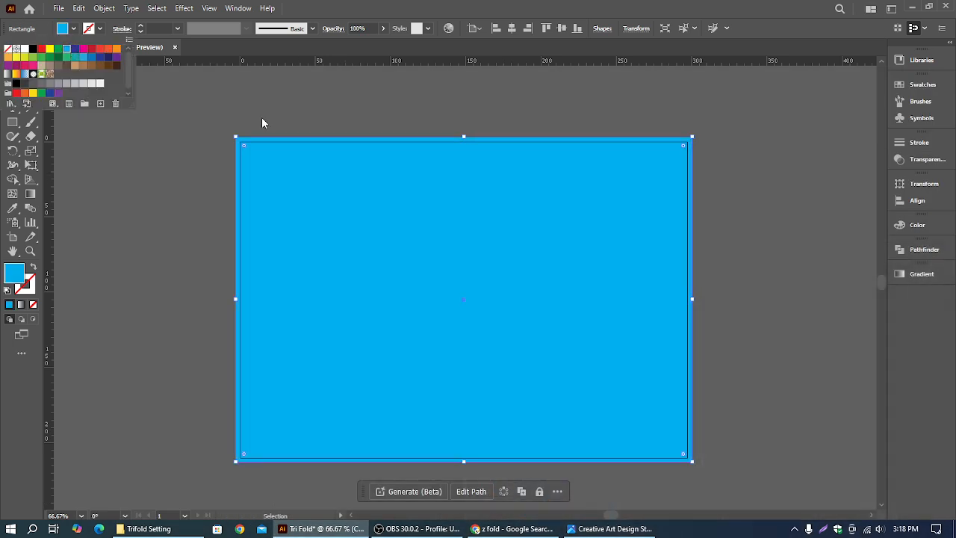
click(49, 59)
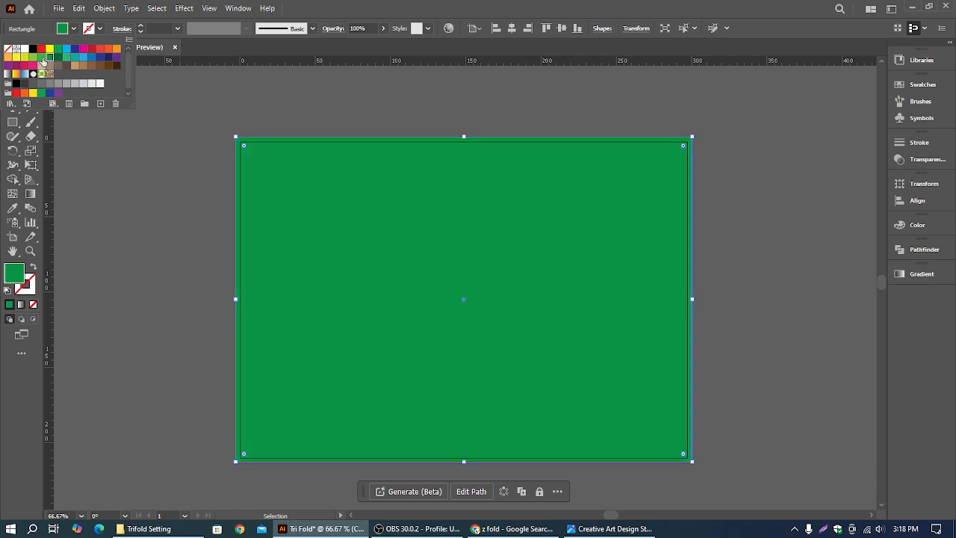
click(41, 58)
click(33, 58)
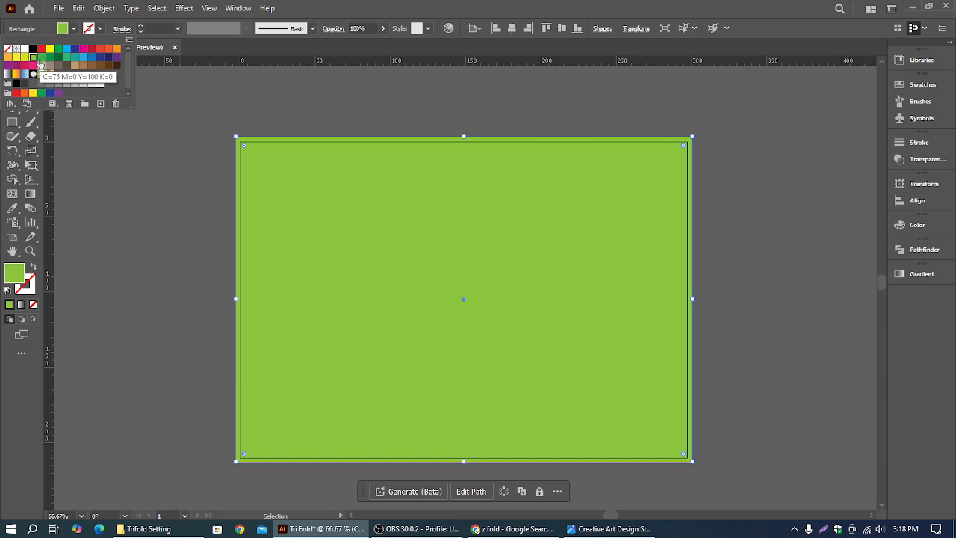
click(245, 81)
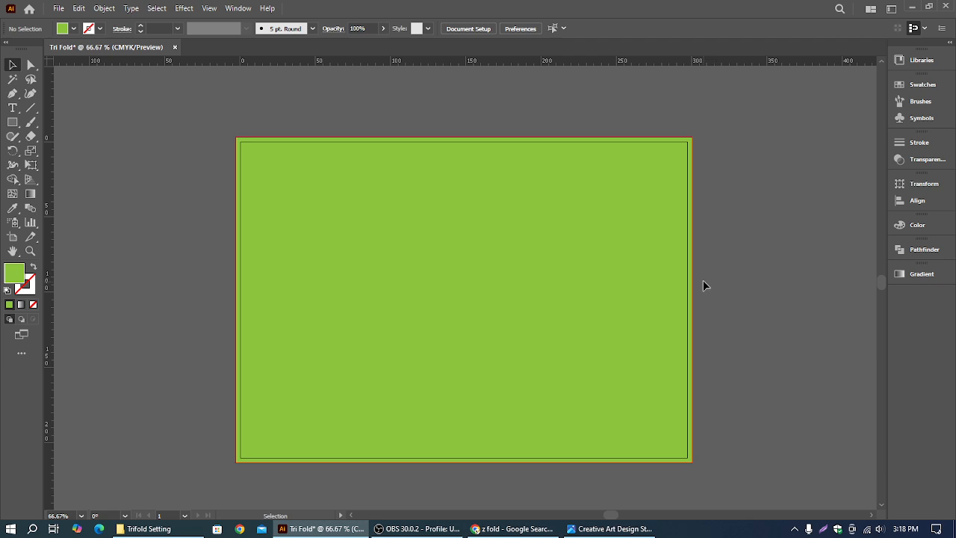
- Float the Transform panel beside the artboard and place a vertical guide outside the artboard at about X -67 mm
click(924, 187)
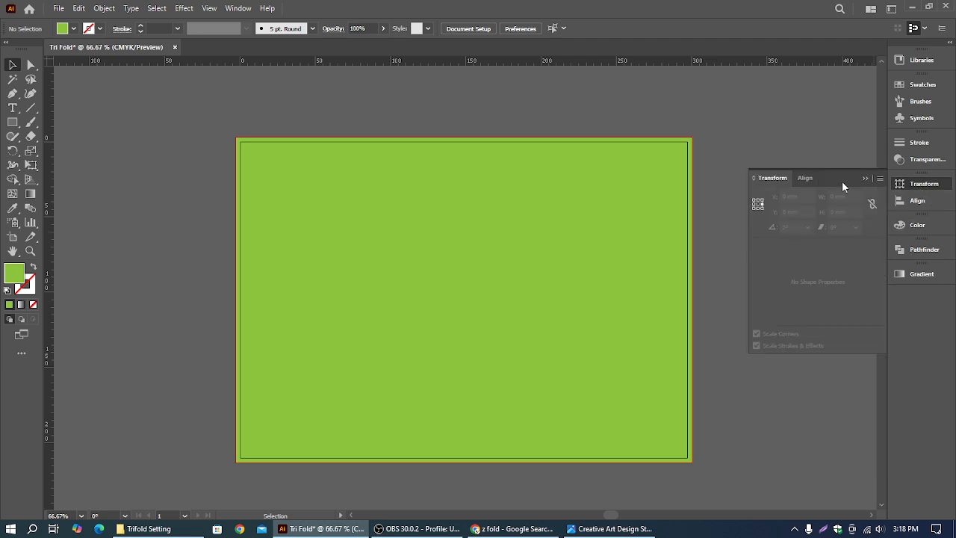
drag(841, 181, 814, 116)
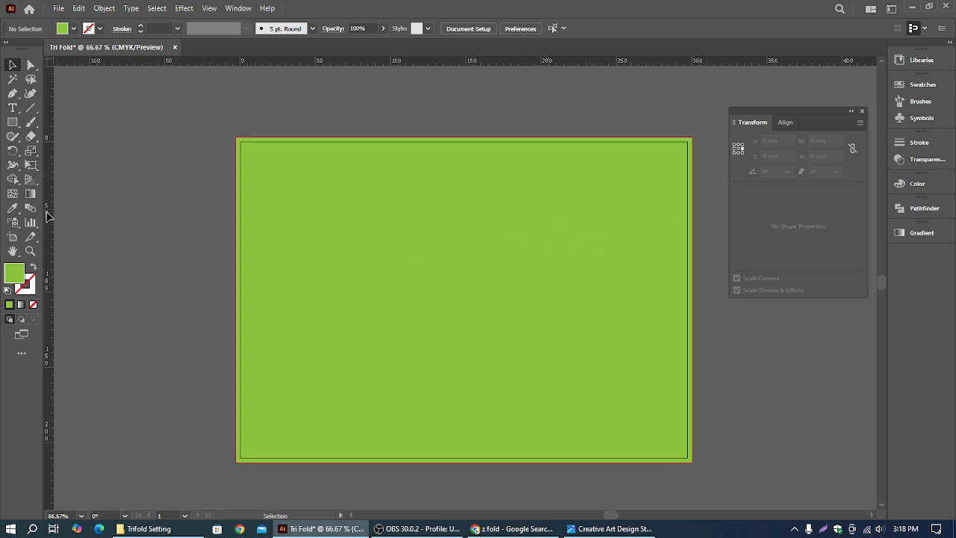
drag(102, 223, 141, 222)
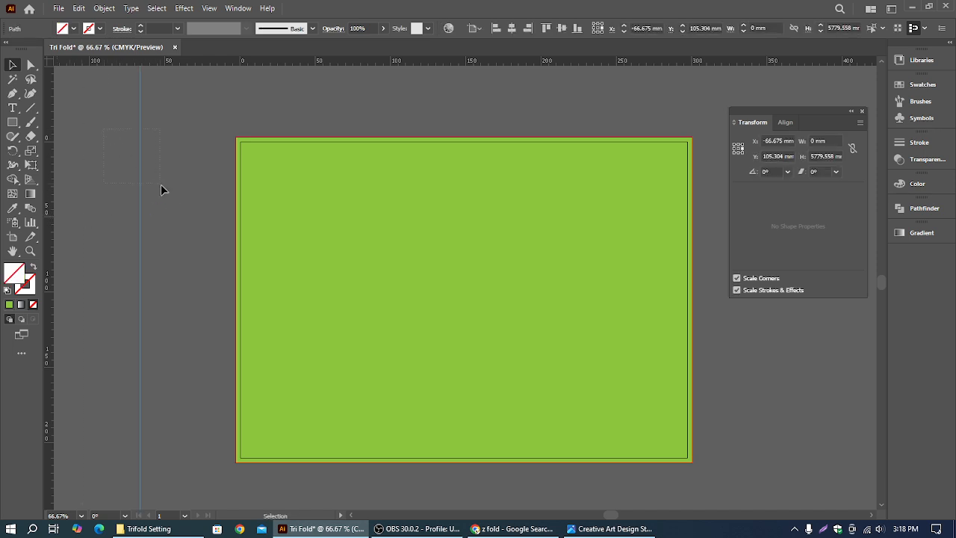
- Check the flap width in the reference image and set the vertical guide's X position to 97 mm
click(609, 528)
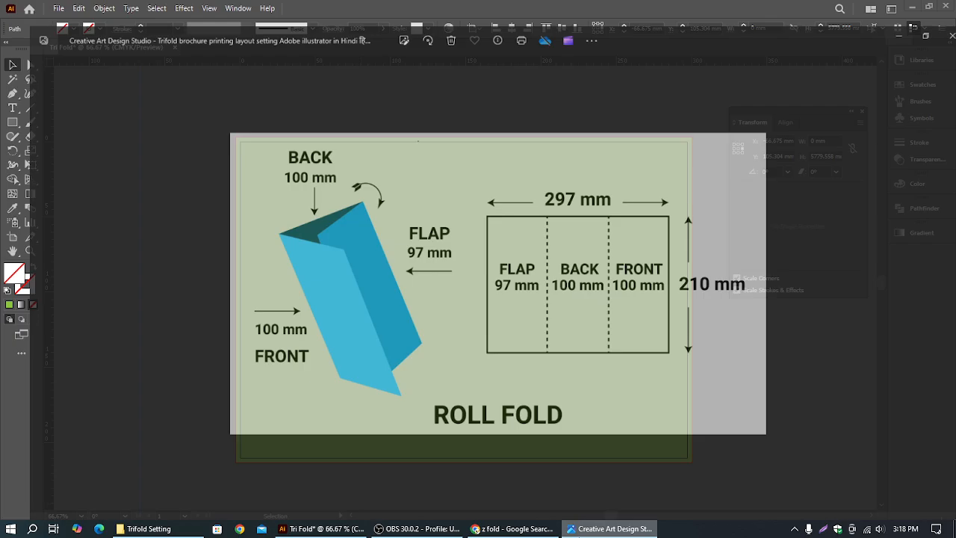
click(887, 9)
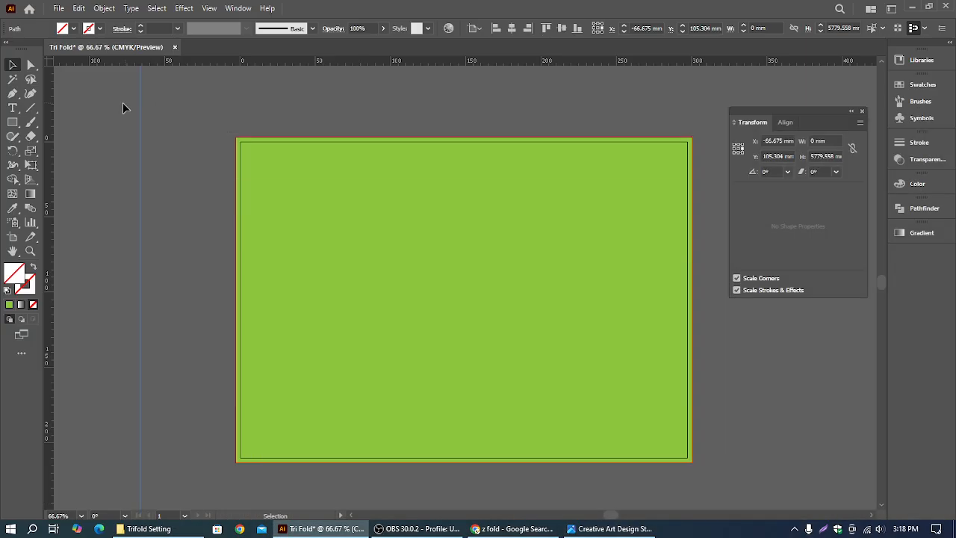
drag(102, 94, 170, 193)
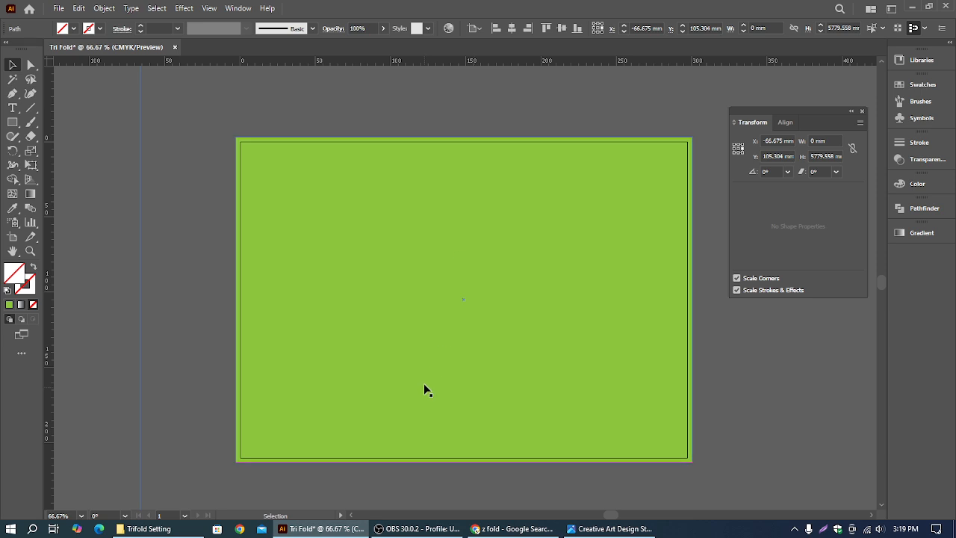
click(782, 140)
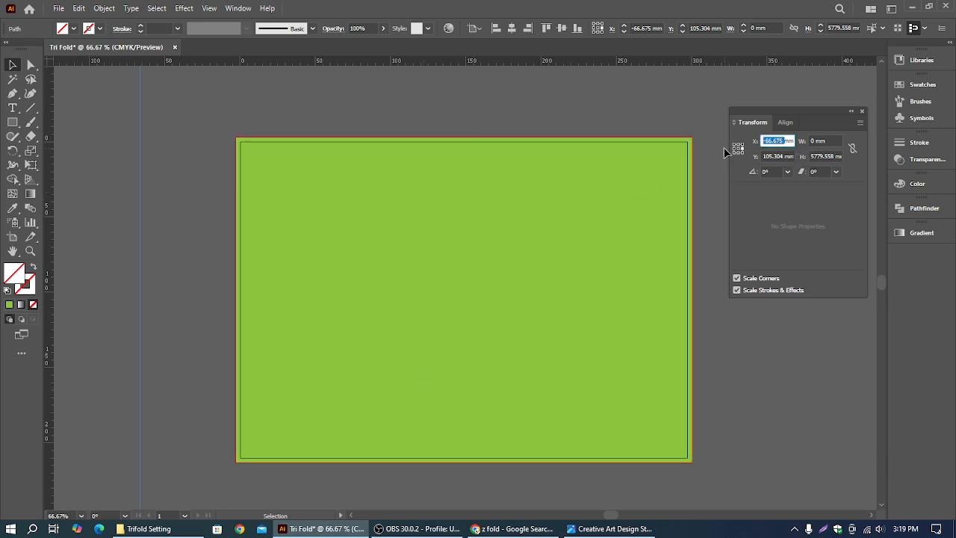
key(BackSpace)
text(97)
key(Return)
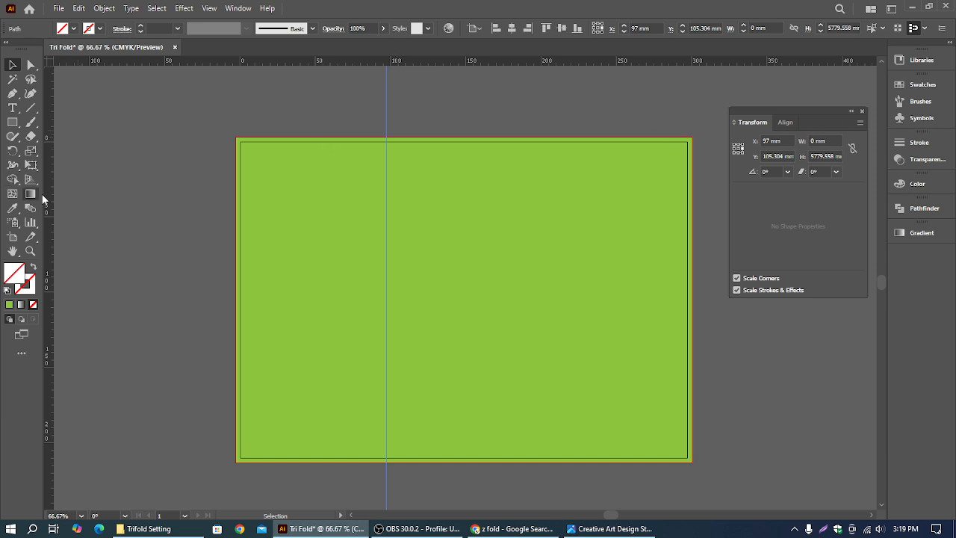
- Add a second vertical guide, check the back panel width in the reference image, and set the guide's X position to 197 mm
drag(51, 214, 171, 215)
drag(133, 137, 198, 208)
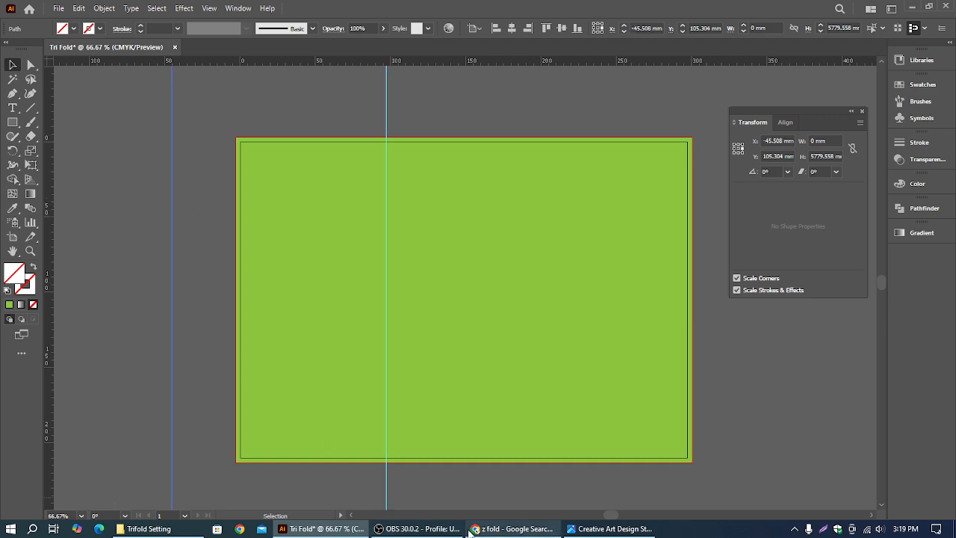
click(608, 529)
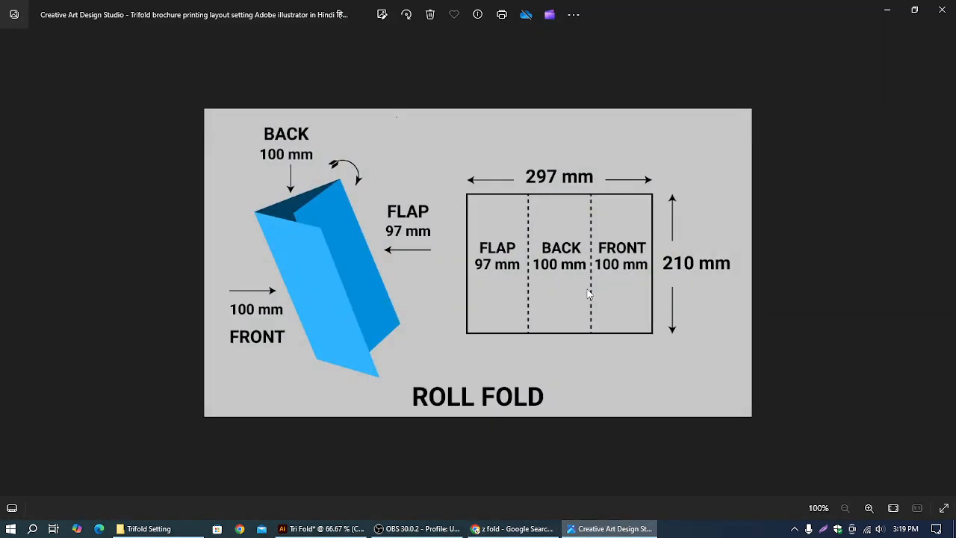
click(887, 10)
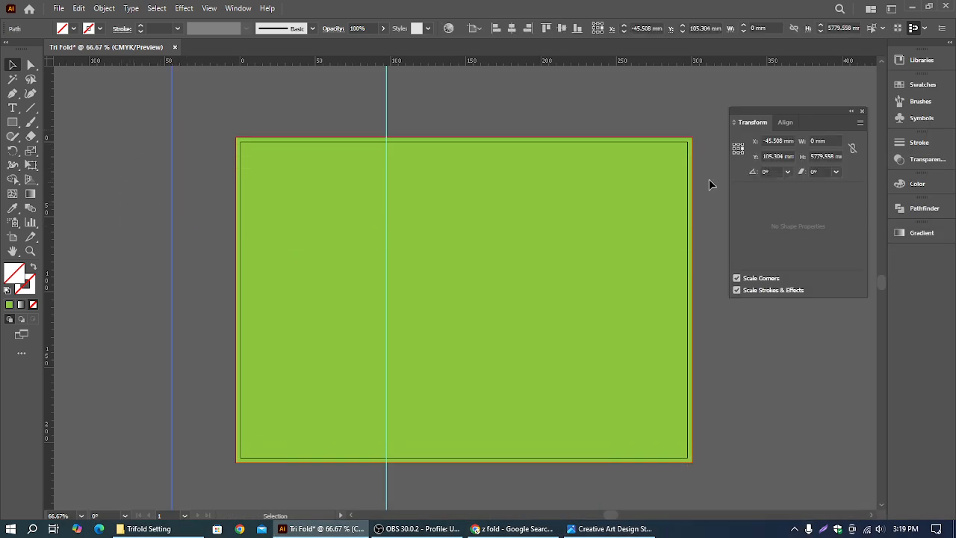
click(778, 141)
text(1mm)
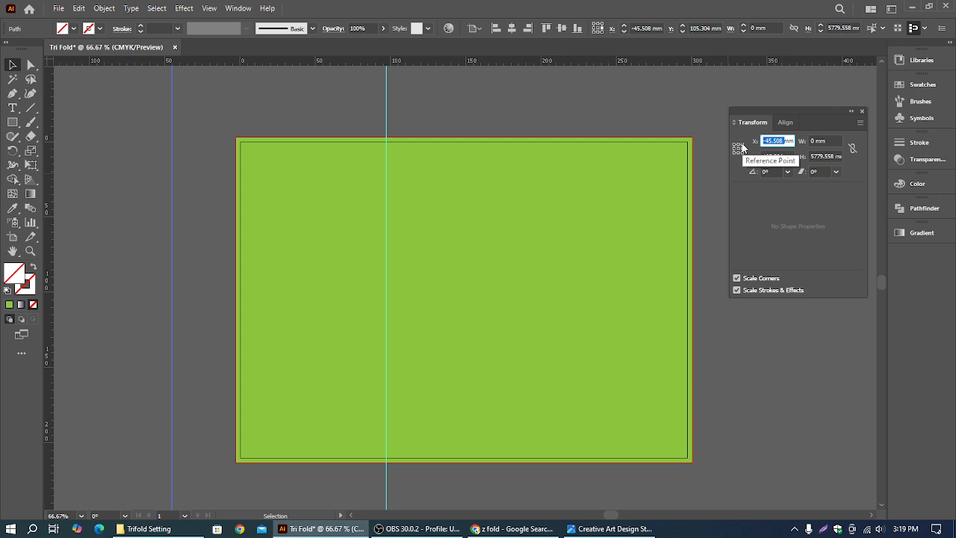
text(97)
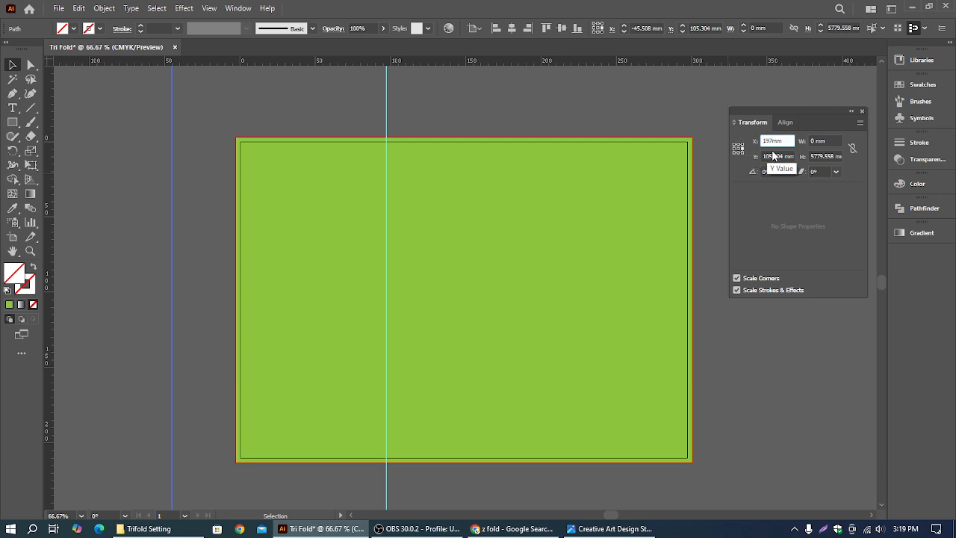
key(Return)
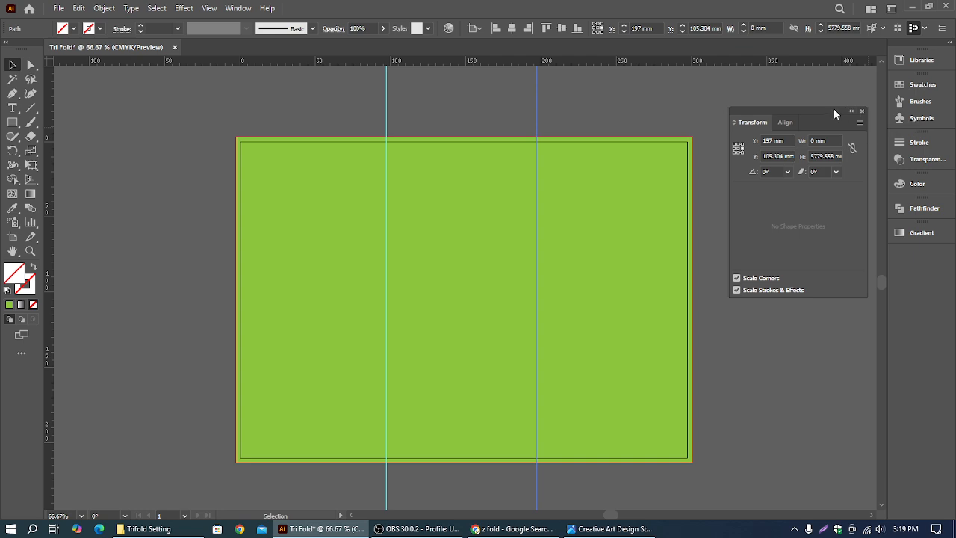
click(852, 112)
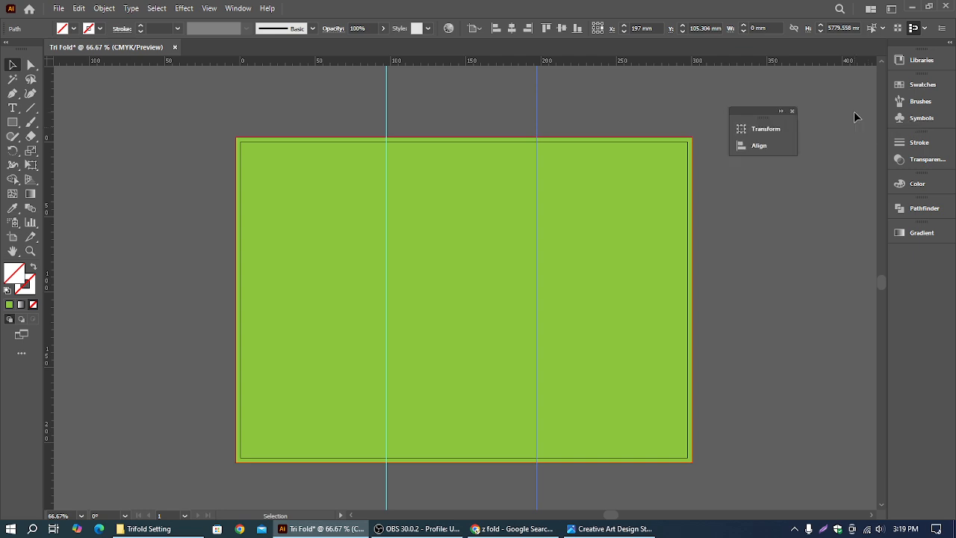
click(781, 113)
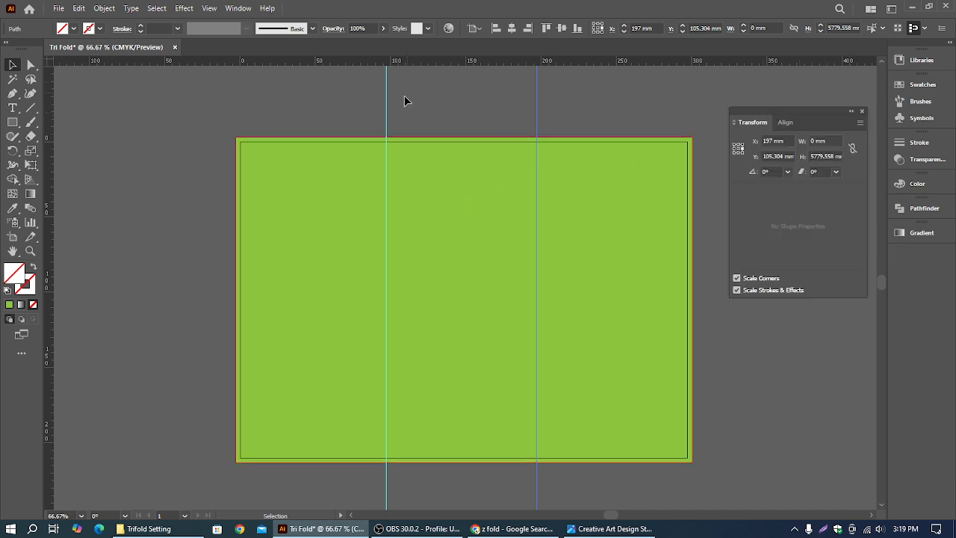
click(693, 97)
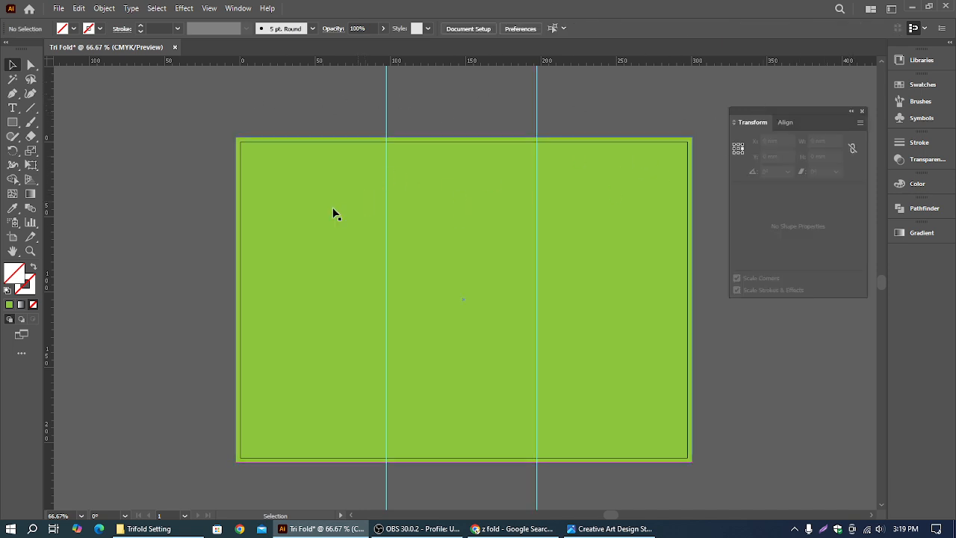
click(298, 207)
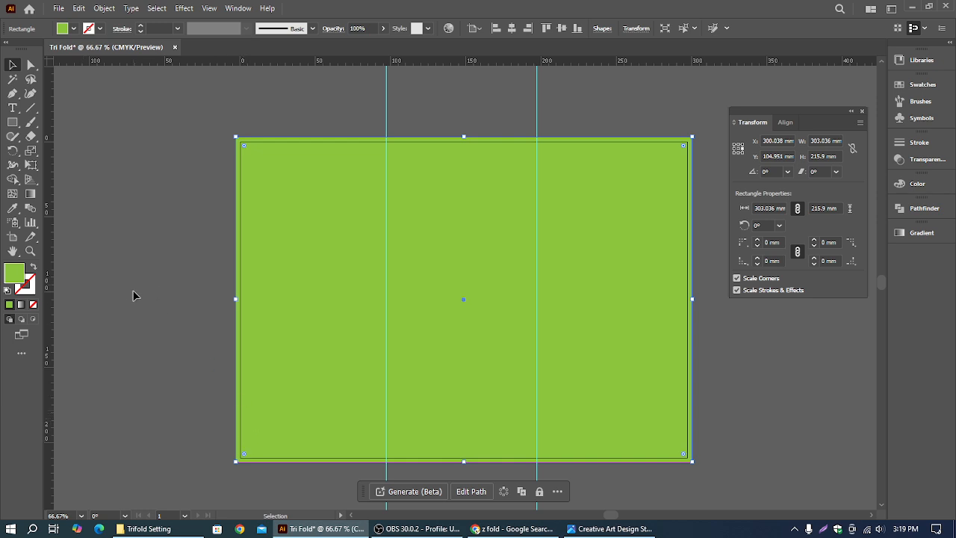
click(155, 181)
- Create an inset copy of the green rectangle with Offset Path, using a -3 mm offset and miter joins, and deselect it
click(288, 200)
click(104, 7)
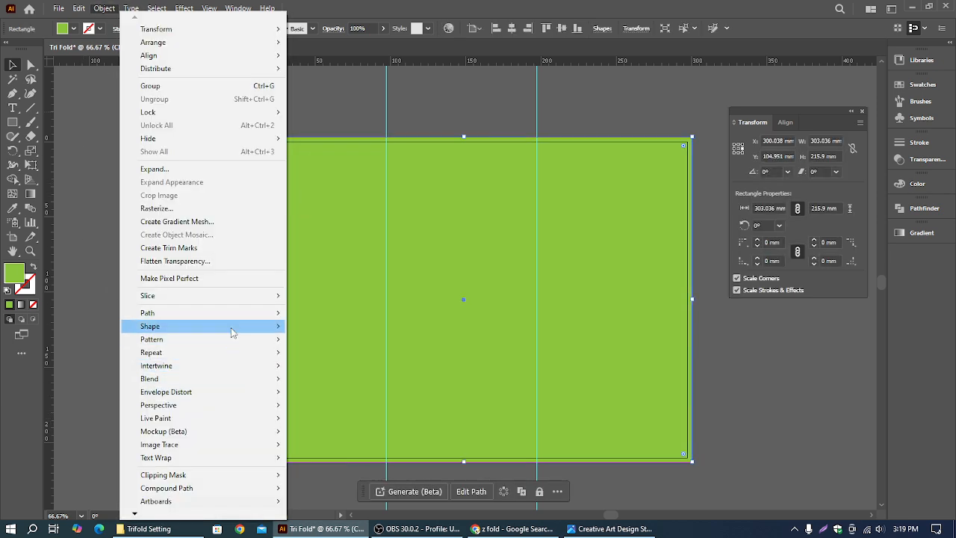
mouse_move(258, 313)
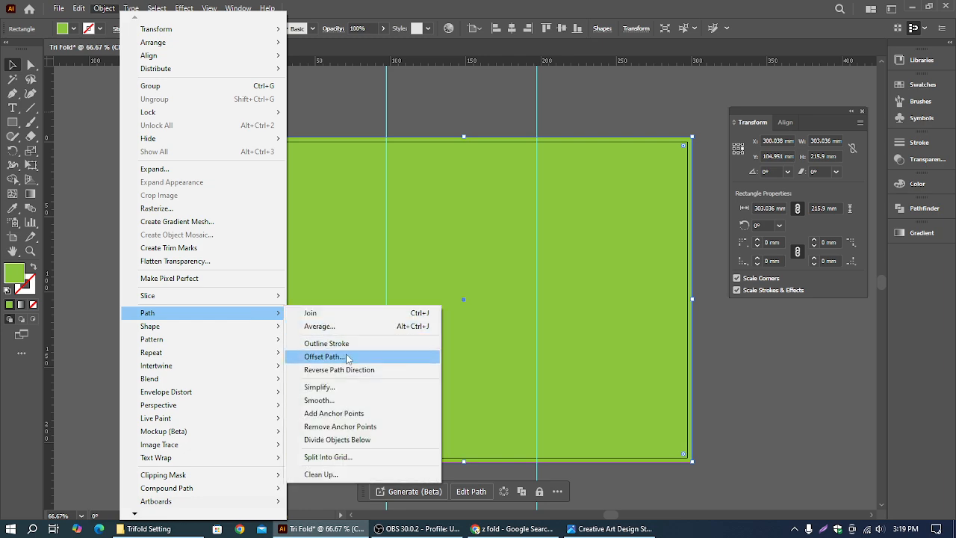
click(323, 357)
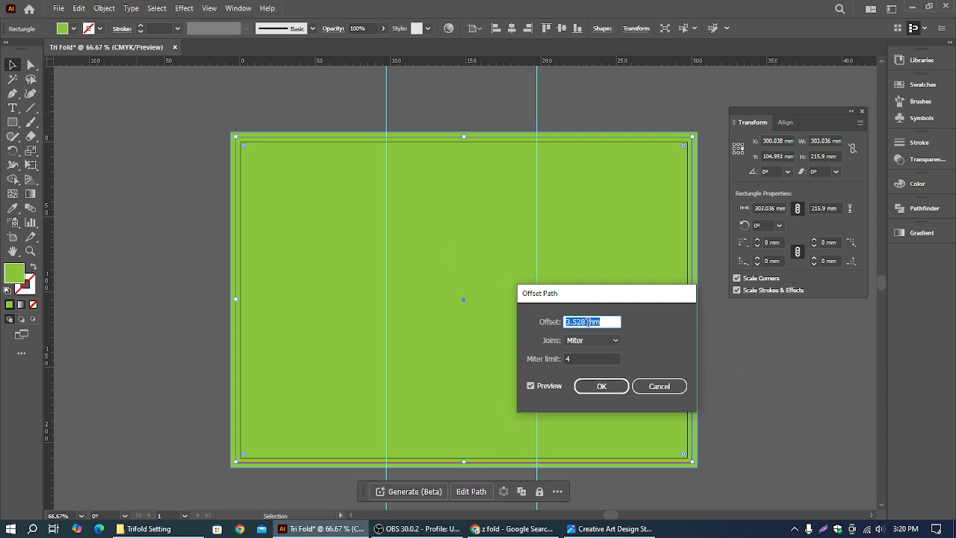
drag(588, 321, 546, 323)
text(-3mm)
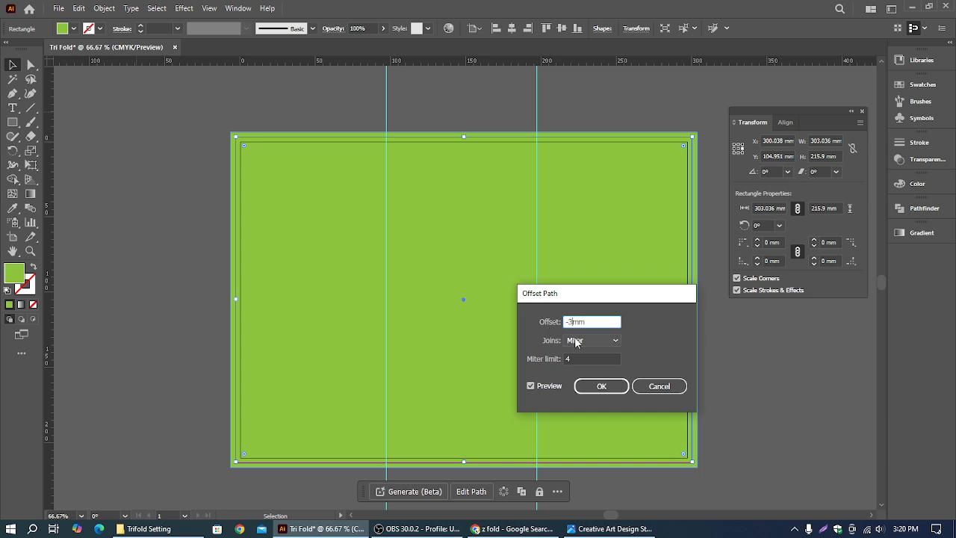
text(3)
click(531, 386)
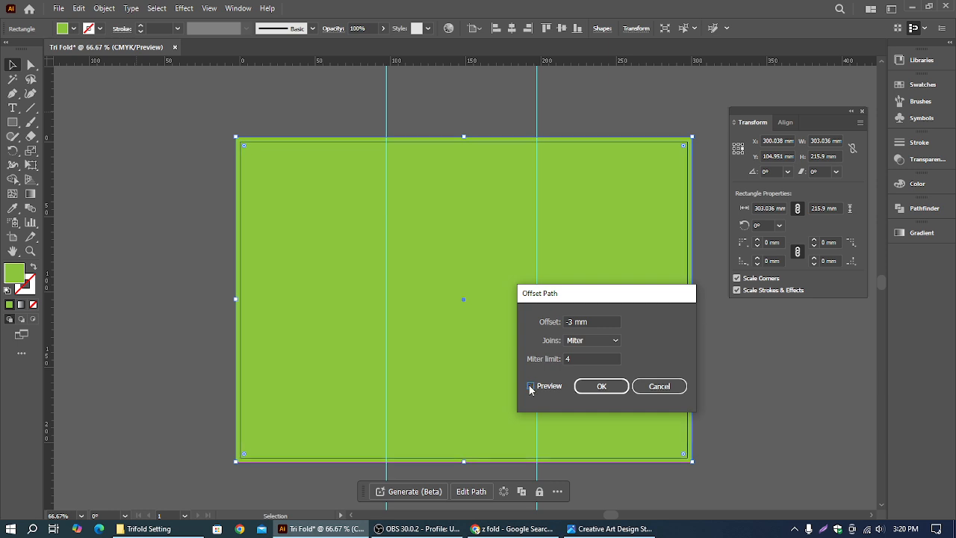
click(530, 386)
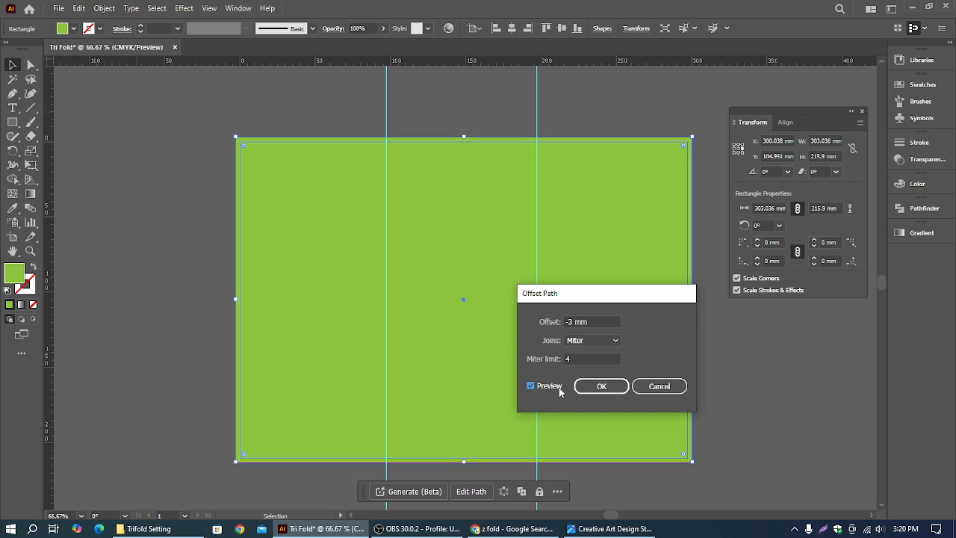
click(601, 386)
click(200, 146)
scroll(315, 181, up, 2)
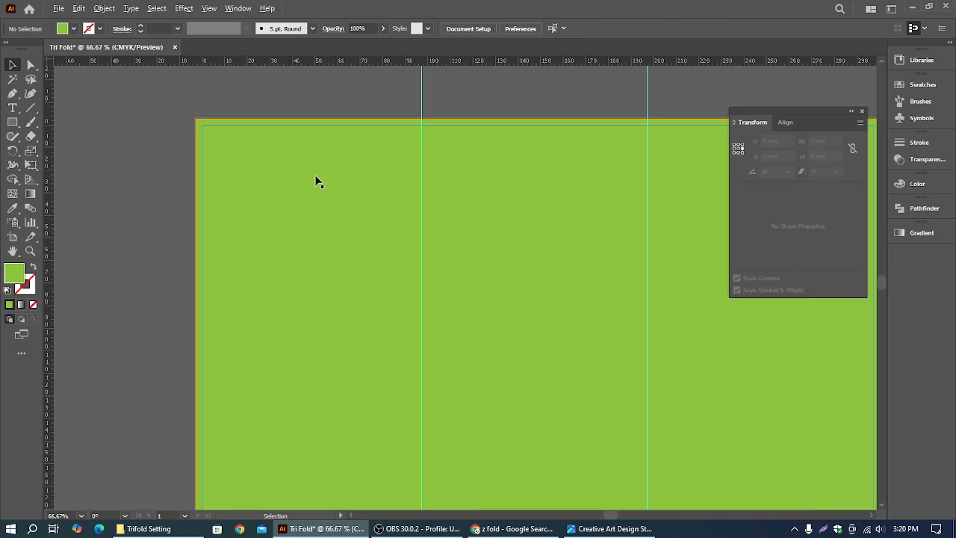
- Fill the inset rectangle inside the green bleed rectangle with orange and deselect it
scroll(315, 182, up, 1)
scroll(363, 335, up, 3)
scroll(361, 282, up, 1)
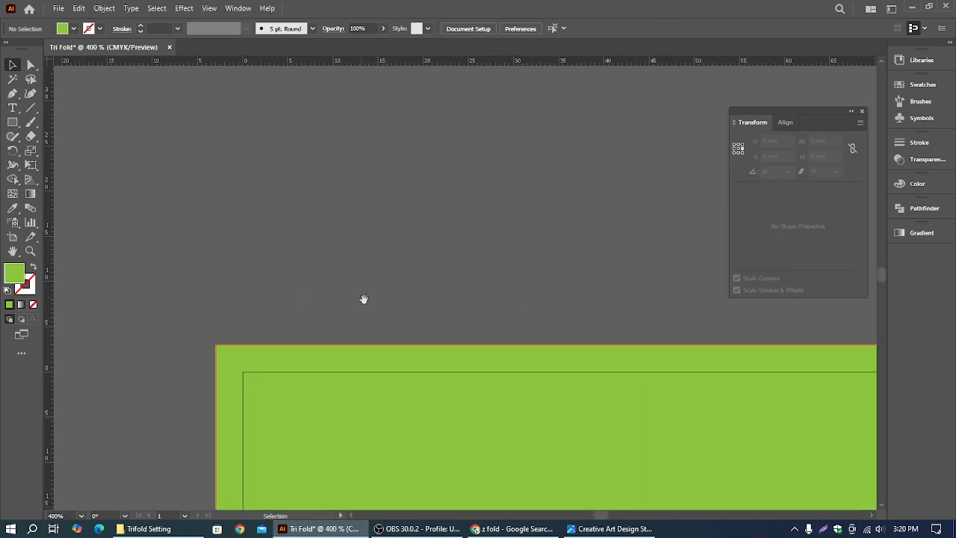
scroll(367, 149, down, 4)
scroll(370, 169, up, 1)
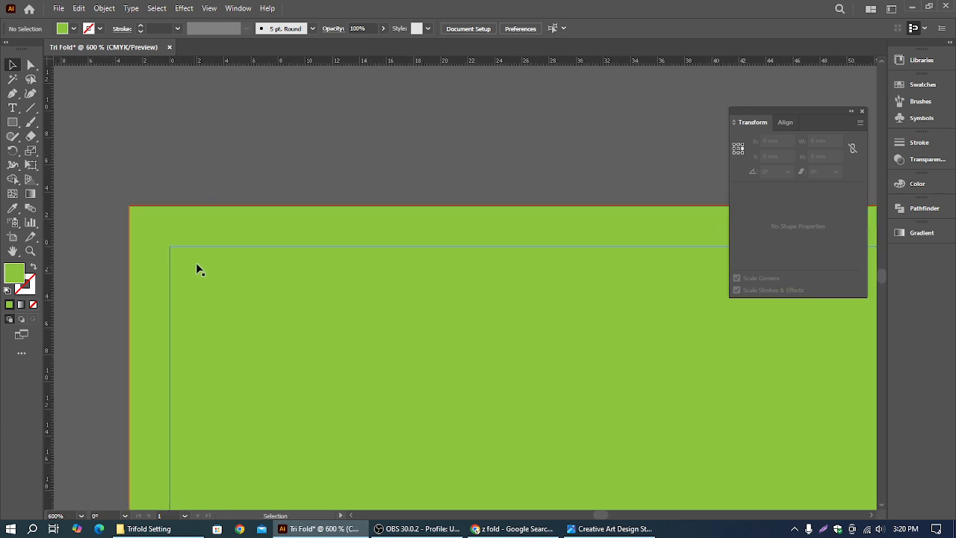
click(220, 246)
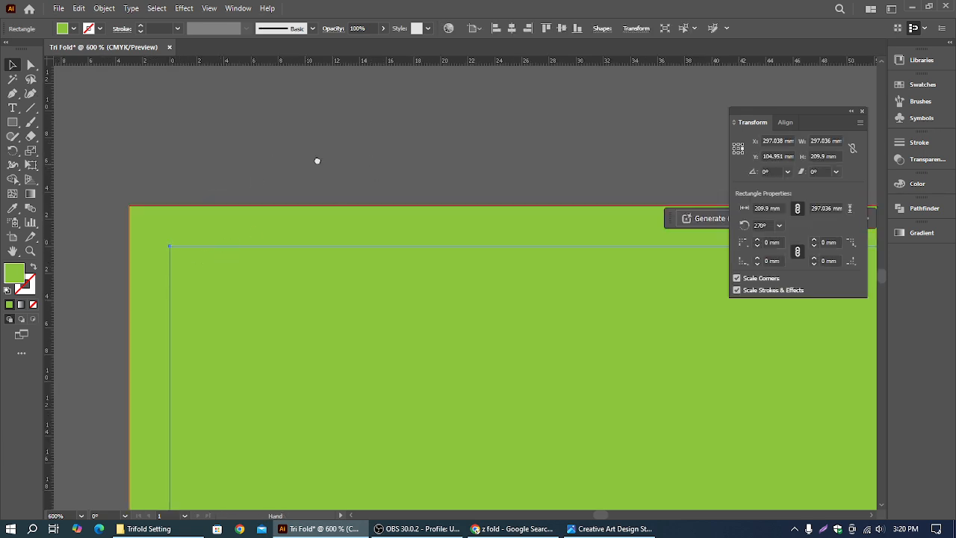
drag(316, 160, 409, 114)
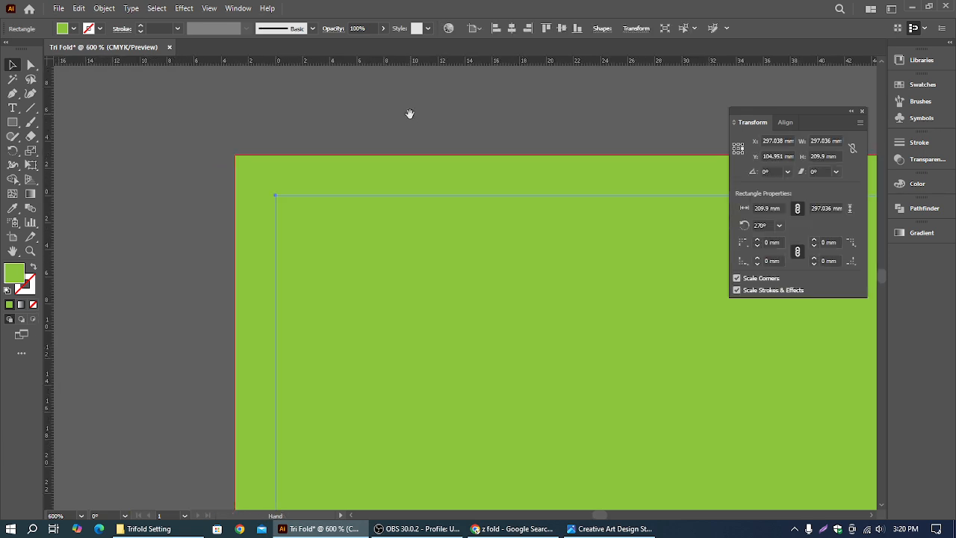
click(73, 29)
click(109, 53)
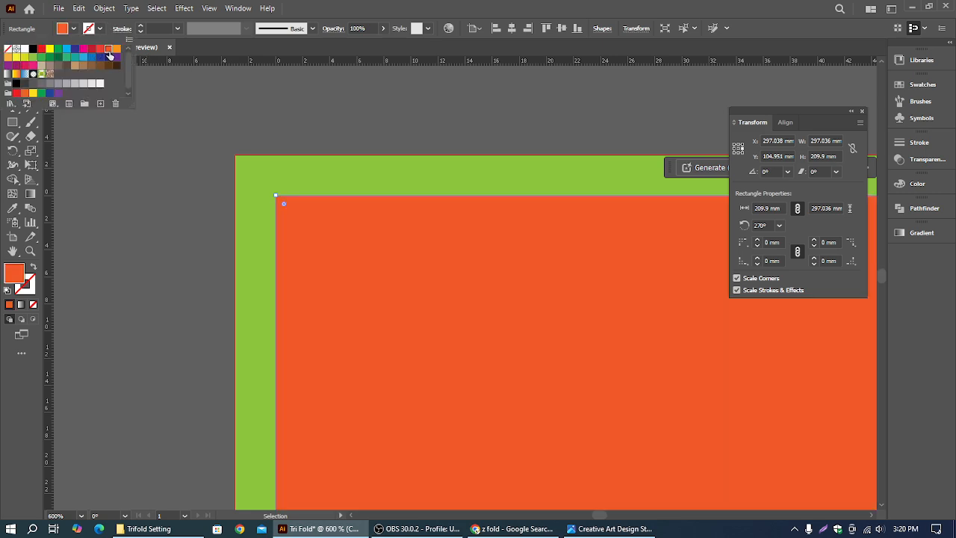
click(314, 122)
click(316, 119)
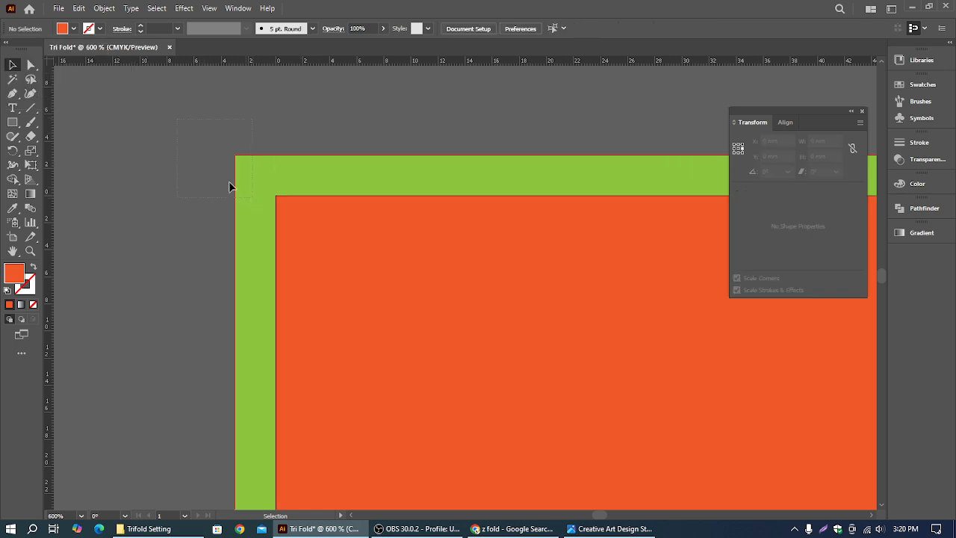
- Try adding trim marks around the orange inset rectangle, remove them, and deselect the rectangle
click(233, 187)
click(157, 141)
click(286, 233)
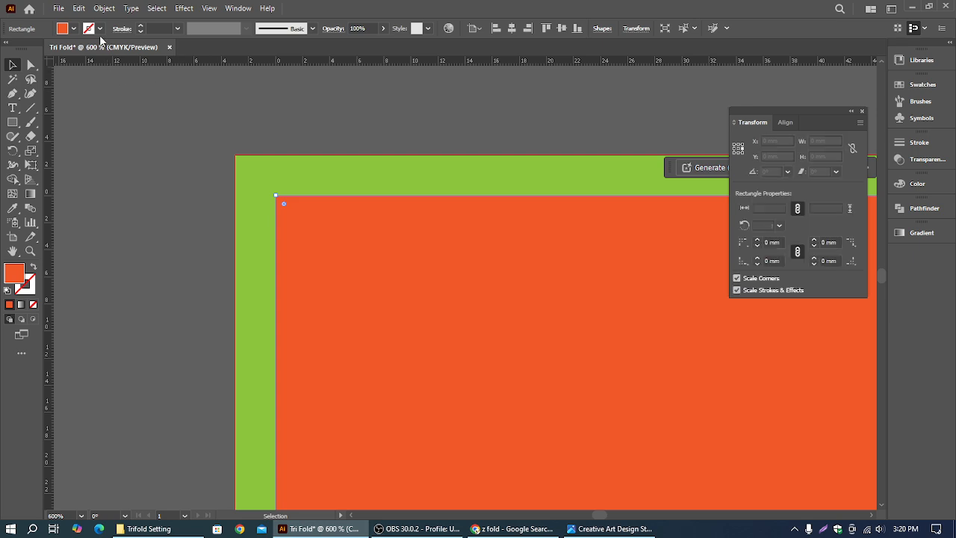
click(104, 9)
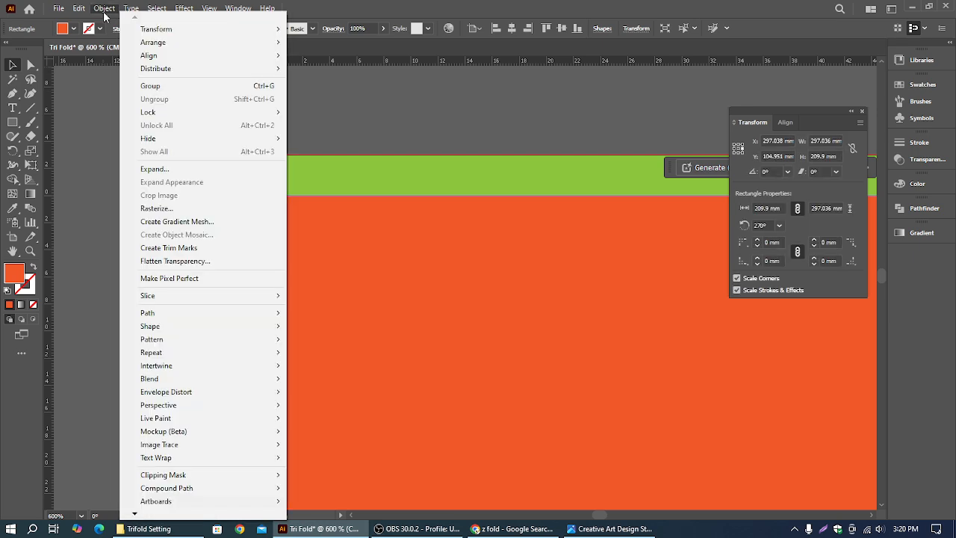
click(175, 250)
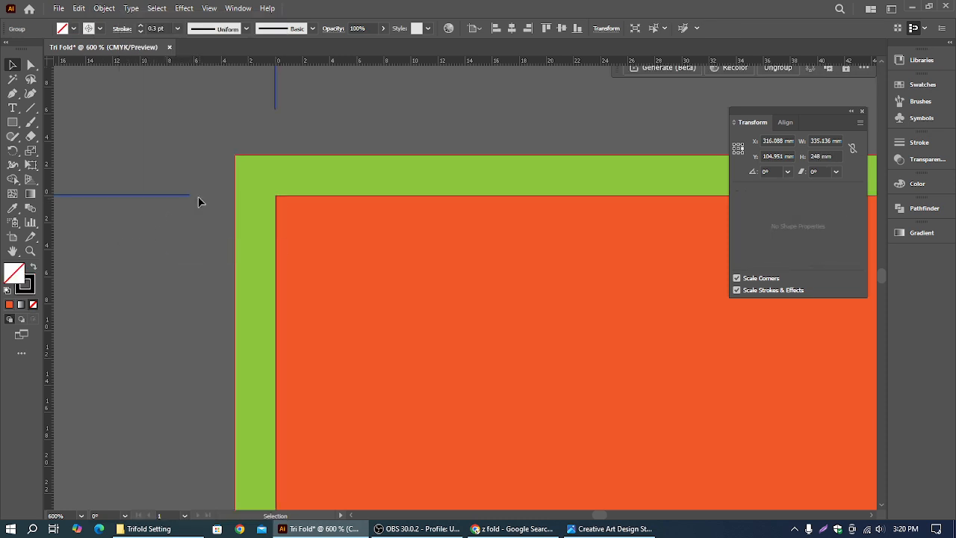
mouse_move(283, 199)
mouse_down()
mouse_move(277, 100)
mouse_move(273, 214)
mouse_up()
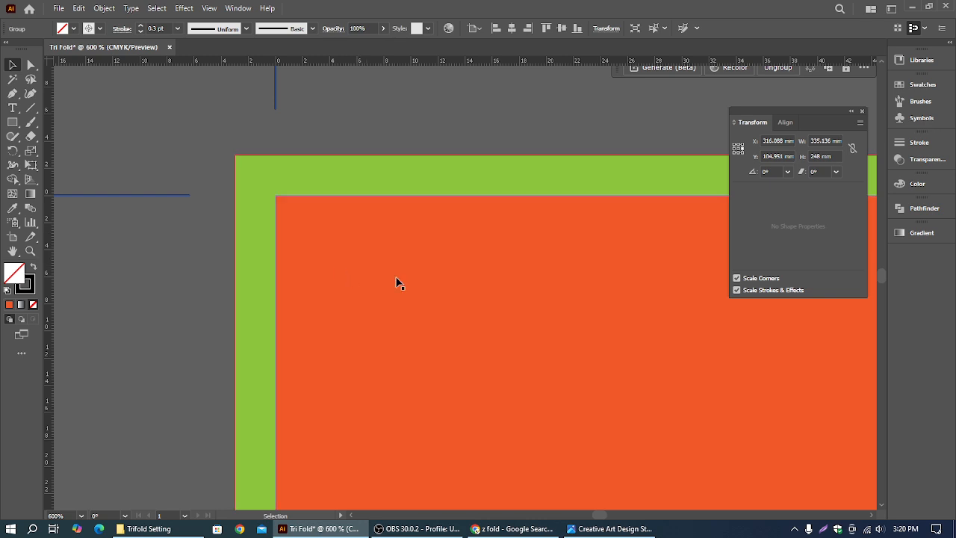
scroll(465, 274, down, 4)
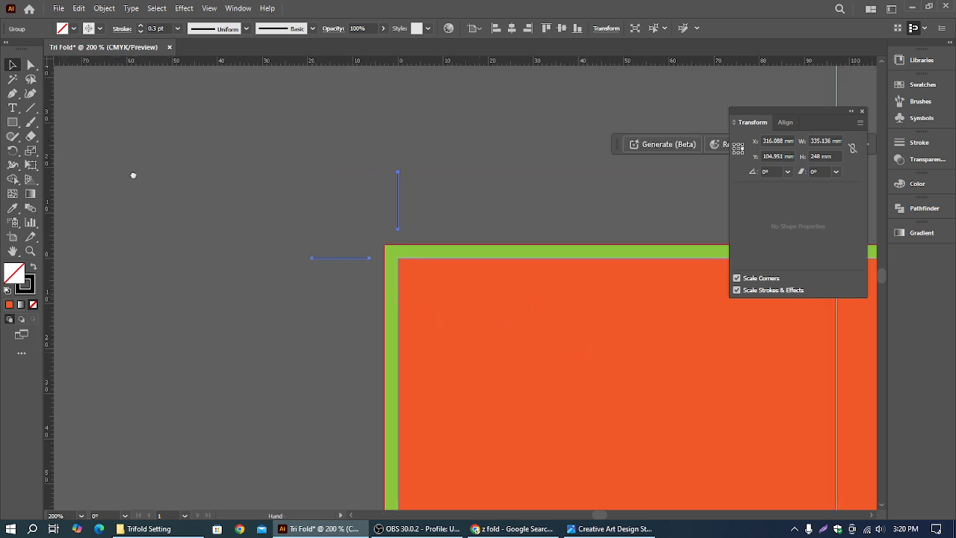
drag(622, 374, 381, 216)
scroll(381, 215, down, 2)
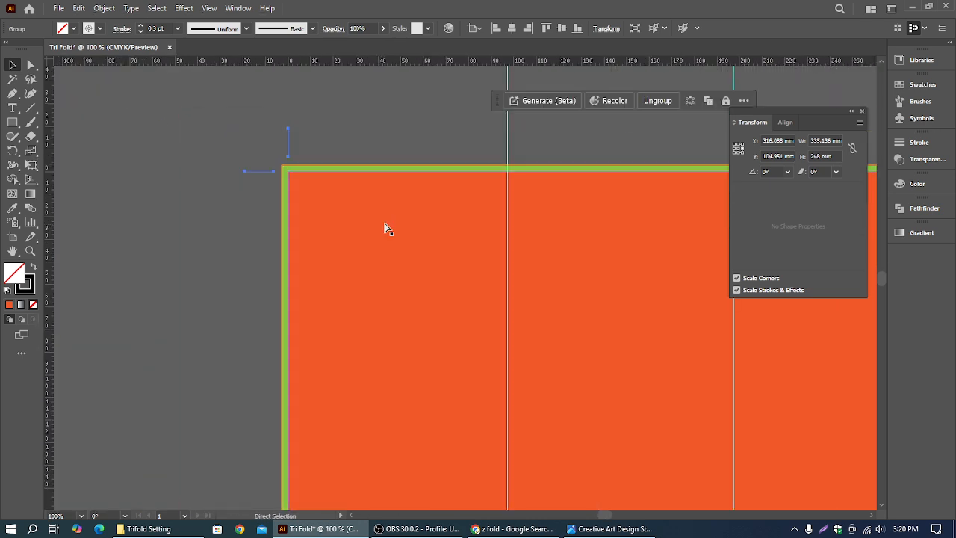
click(453, 225)
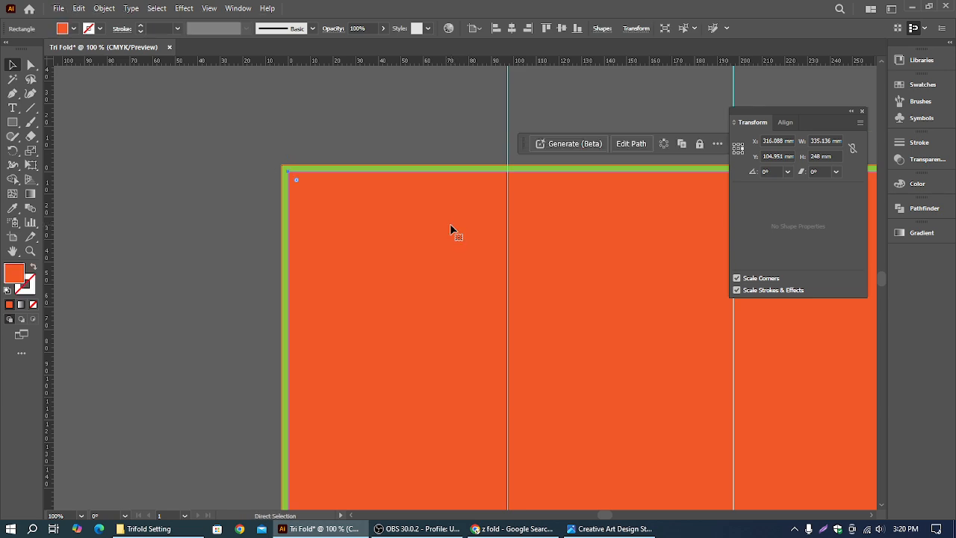
scroll(450, 248, down, 2)
drag(514, 288, 413, 214)
scroll(390, 277, up, 1)
click(688, 173)
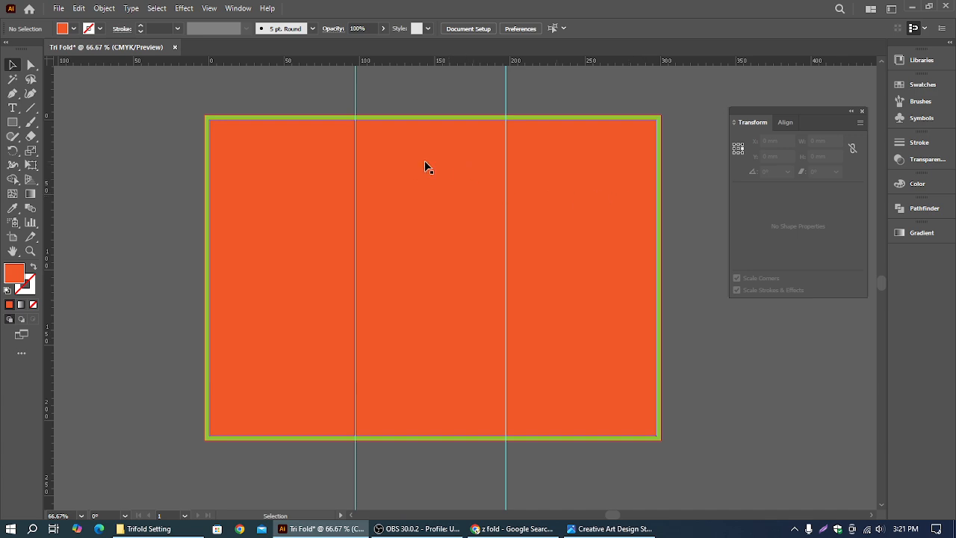
- Duplicate the orange rectangle in place, narrow the copy to end at the 97 mm guide, and fill it with CMYK Green
scroll(416, 172, up, 1)
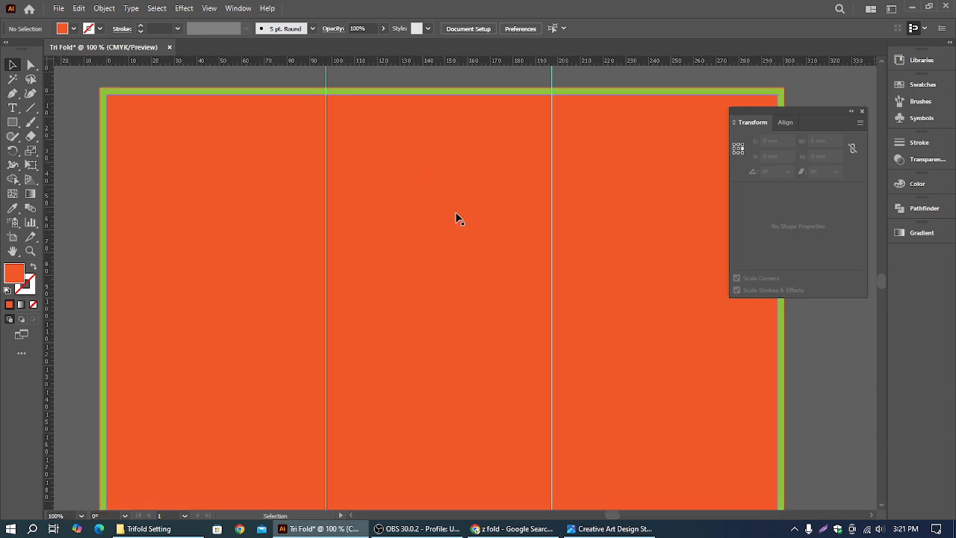
scroll(454, 220, down, 1)
drag(448, 222, 441, 211)
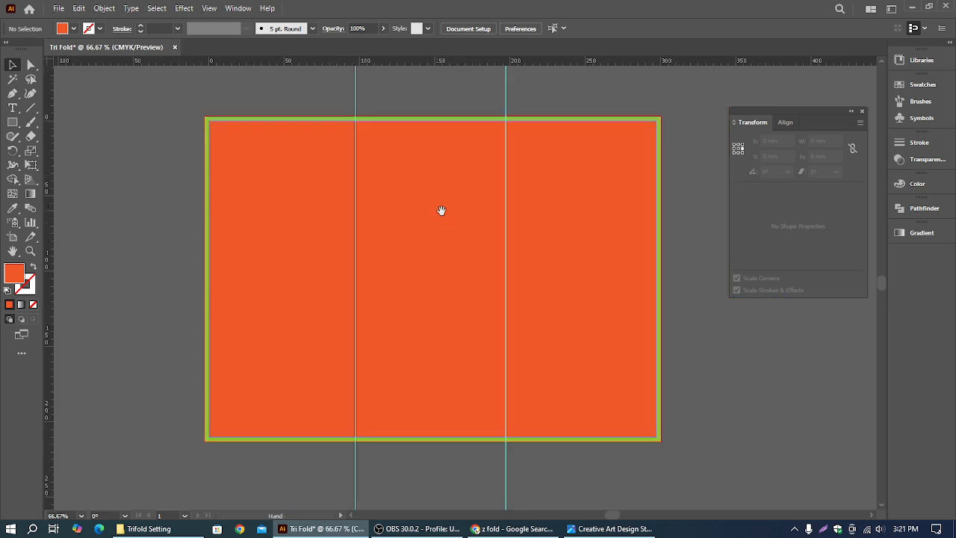
click(596, 224)
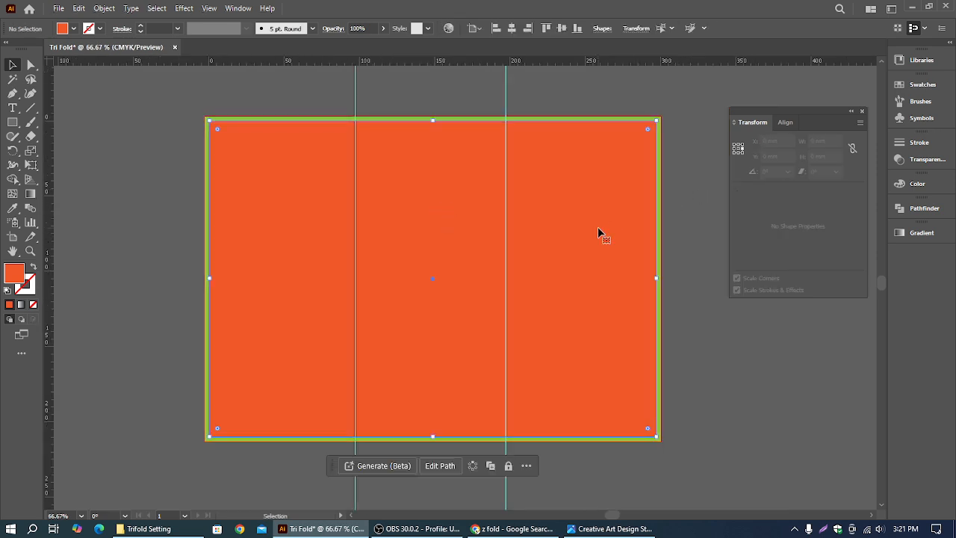
key(a)
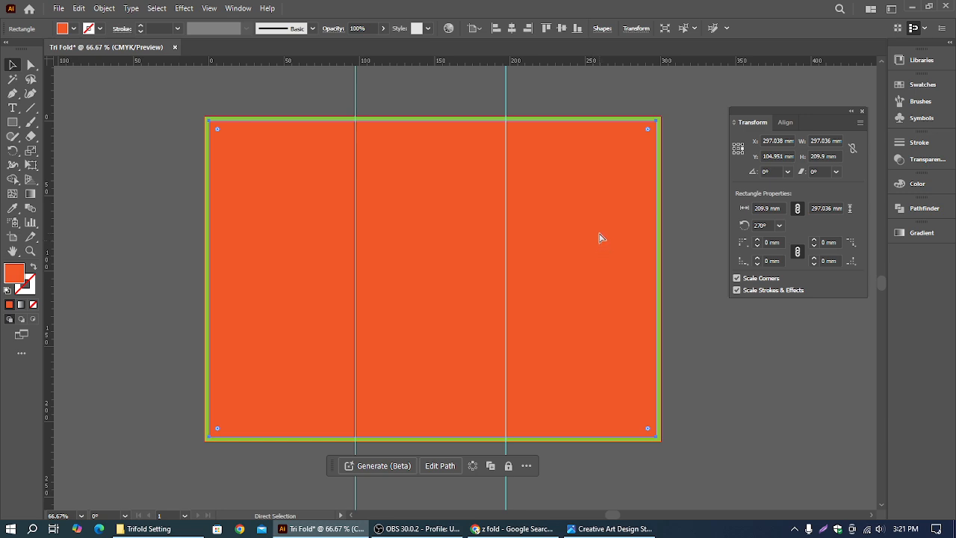
key(v)
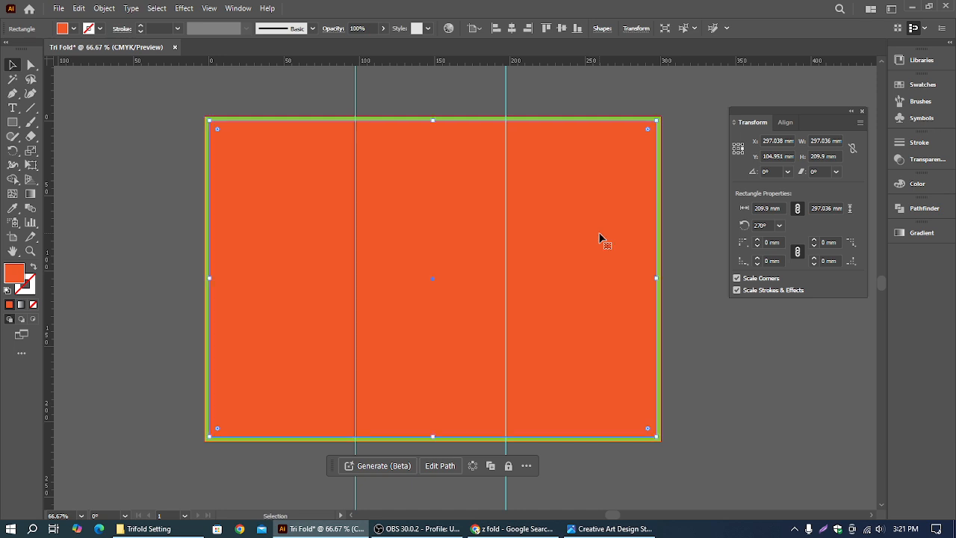
drag(656, 280, 354, 264)
click(73, 29)
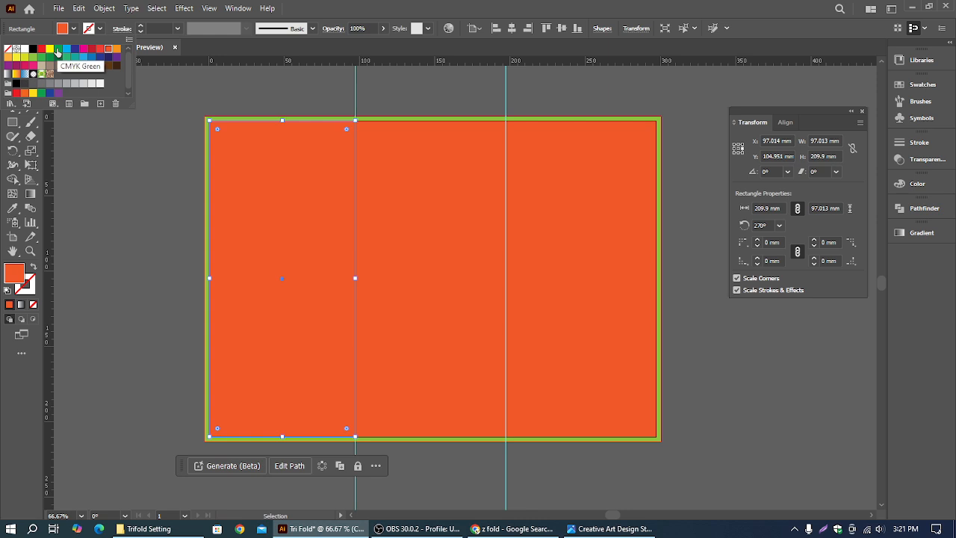
click(58, 50)
click(66, 177)
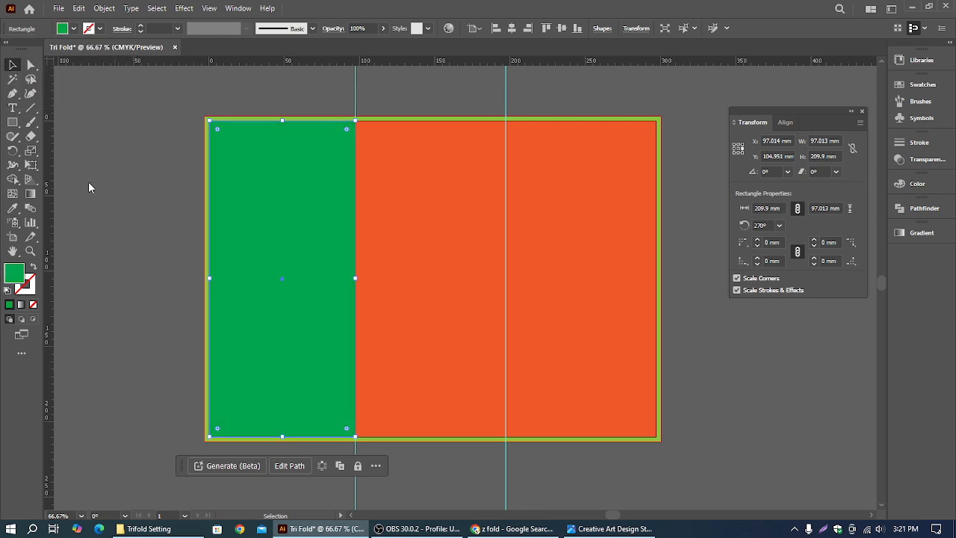
- Duplicate the orange rectangle in place, resize the copy to span between the two fold guides, and fill it yellow
click(448, 205)
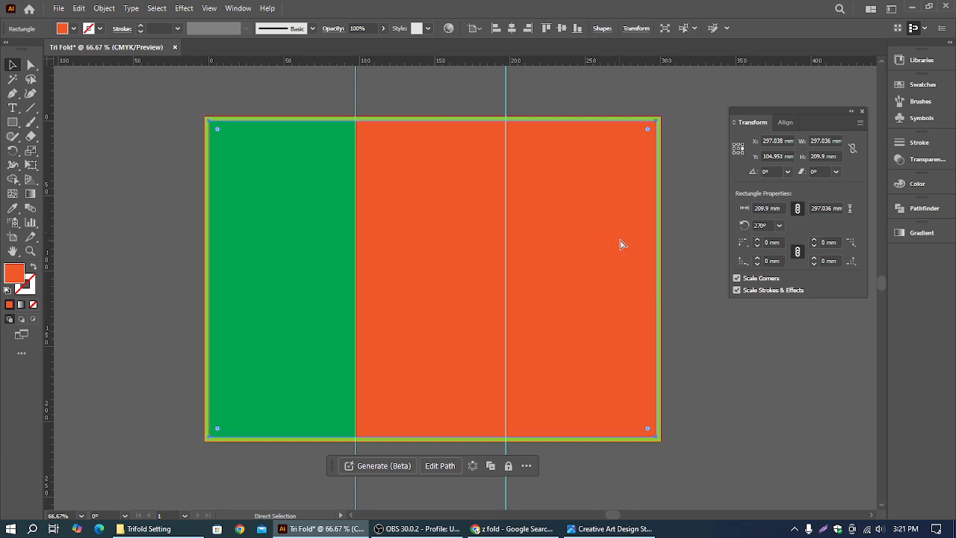
drag(657, 276, 505, 276)
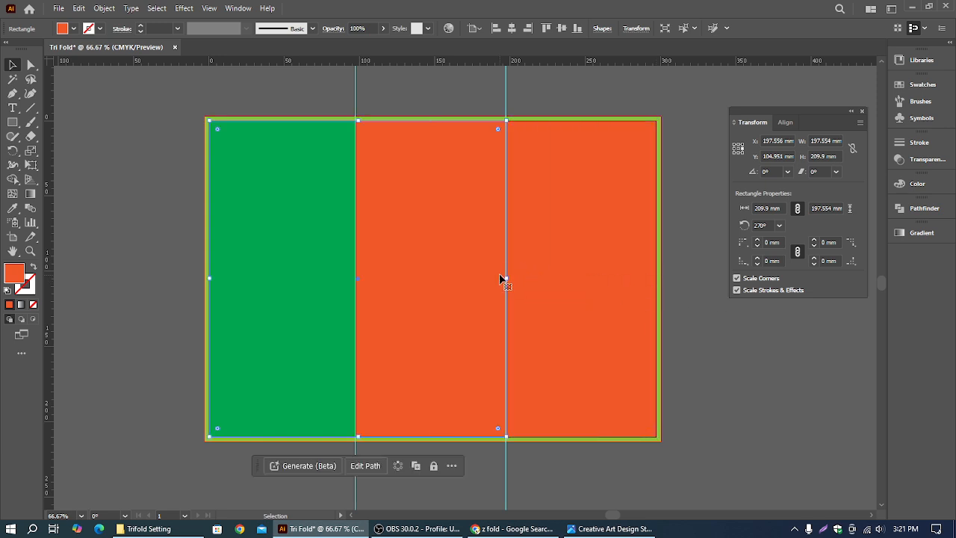
drag(210, 279, 356, 283)
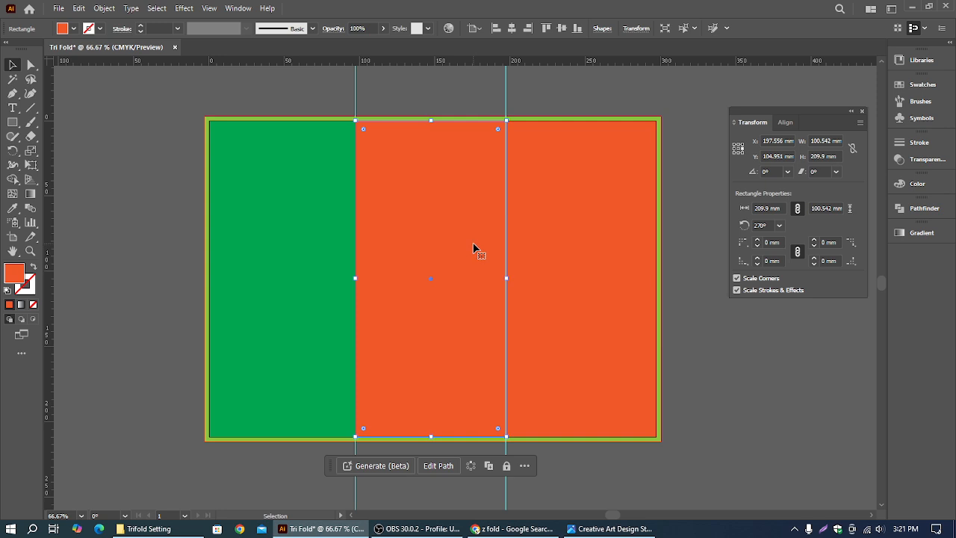
click(72, 28)
click(50, 49)
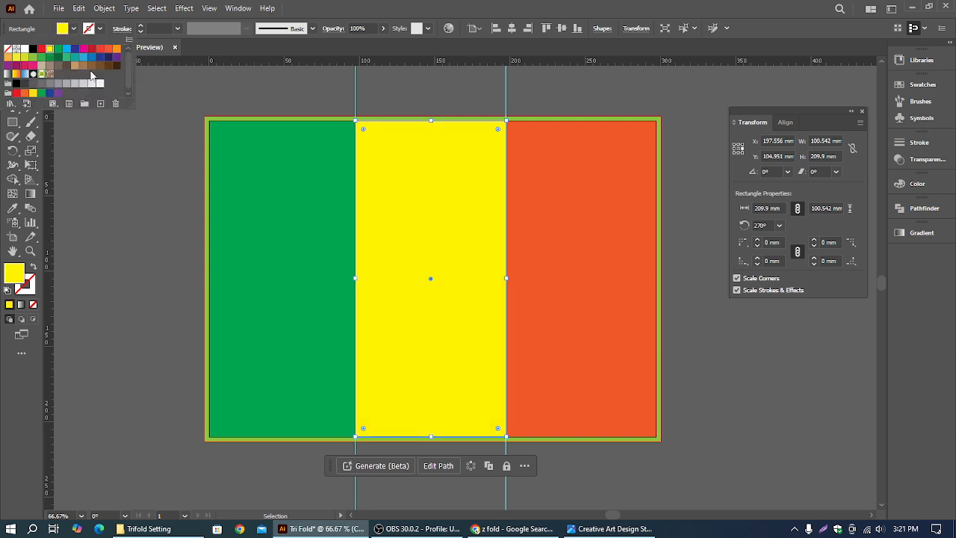
click(589, 88)
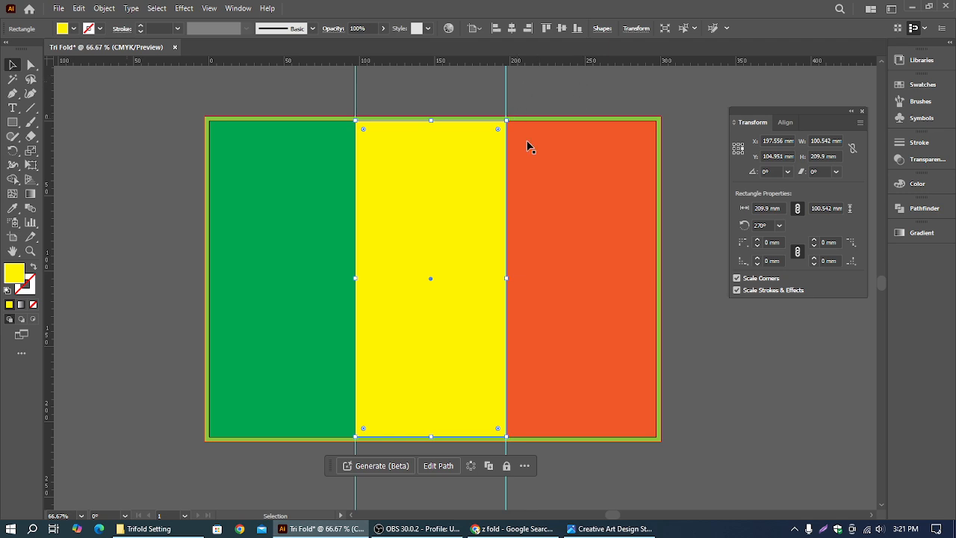
- Shrink the full-width orange rectangle so it runs only from the 197 mm guide to the right trim edge, and deselect it
click(583, 214)
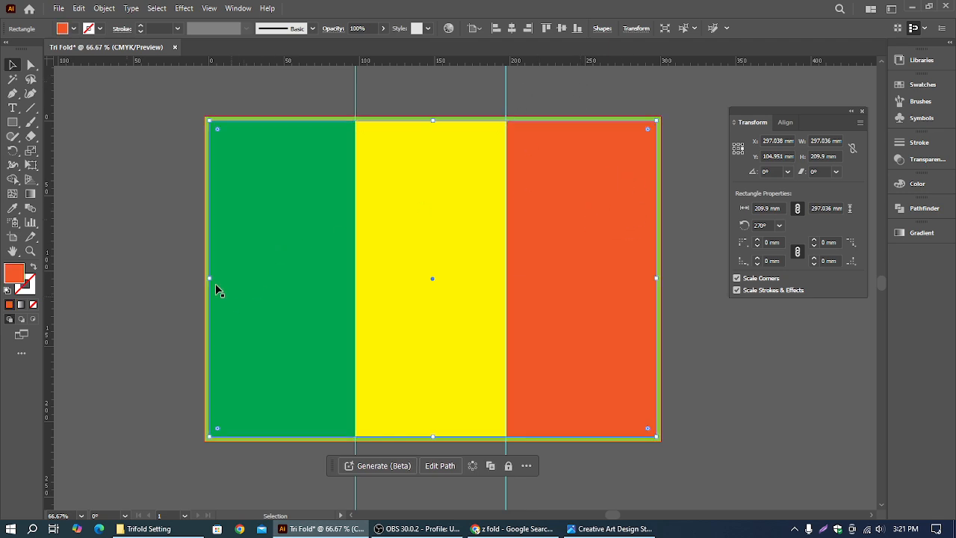
drag(211, 279, 507, 295)
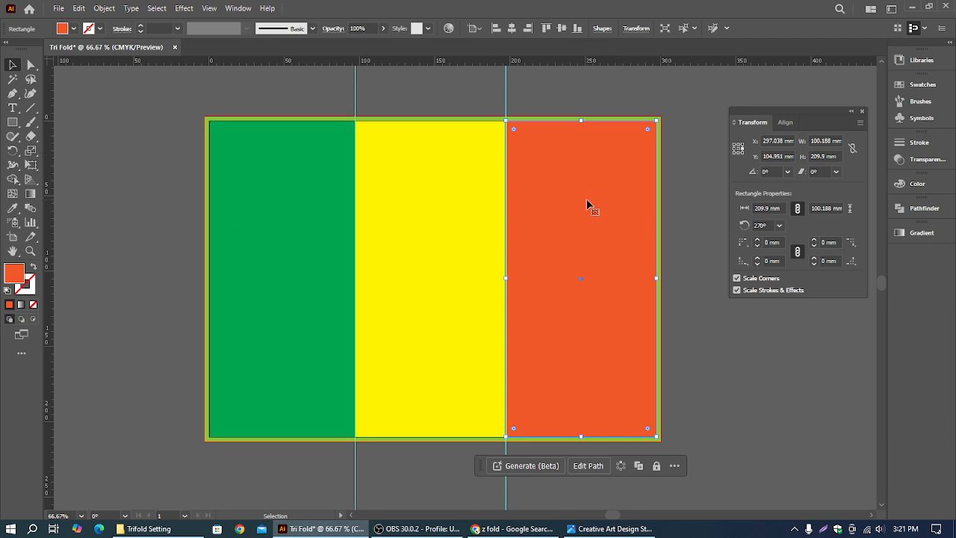
click(79, 116)
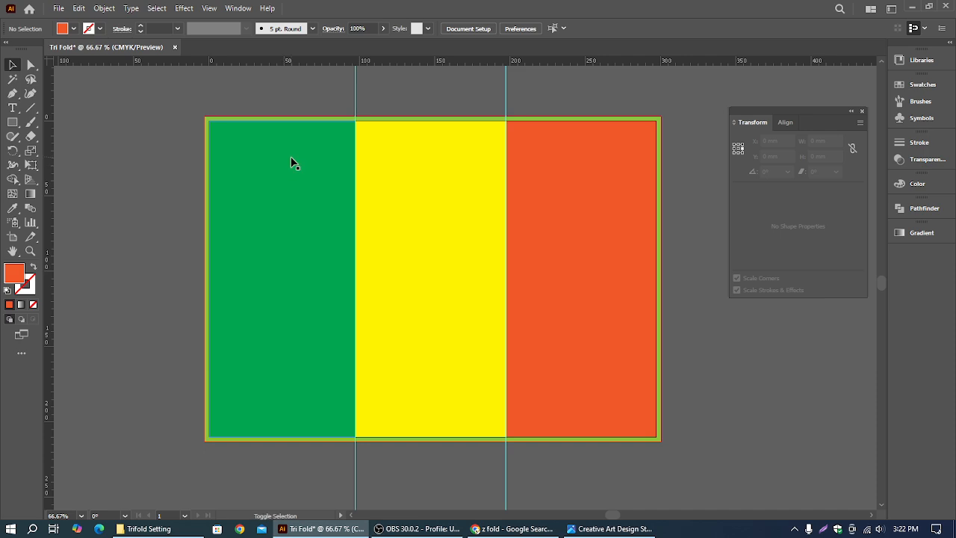
- Create inset copies of the green, yellow and orange panels with Offset Path at -3 mm and miter joins, and deselect them
click(284, 181)
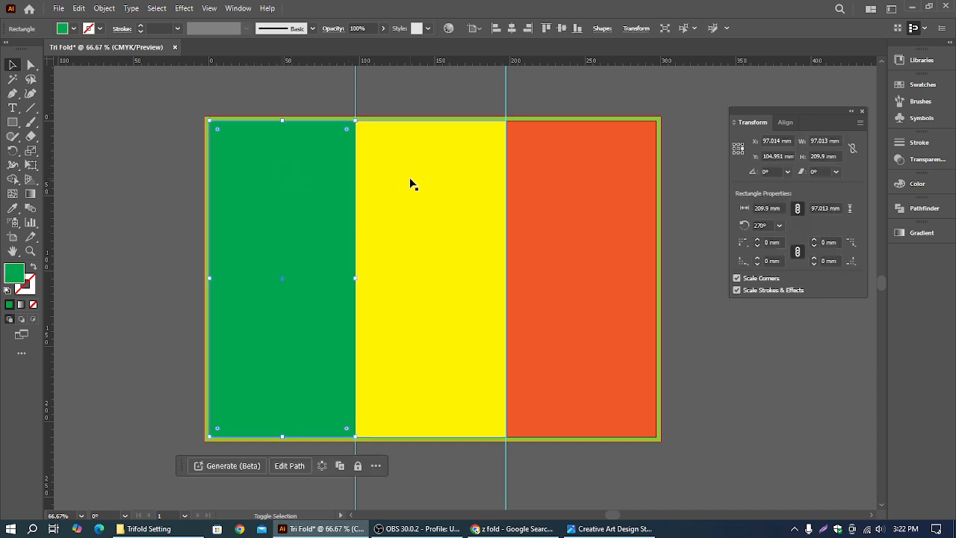
shift+click(455, 186)
shift+click(552, 188)
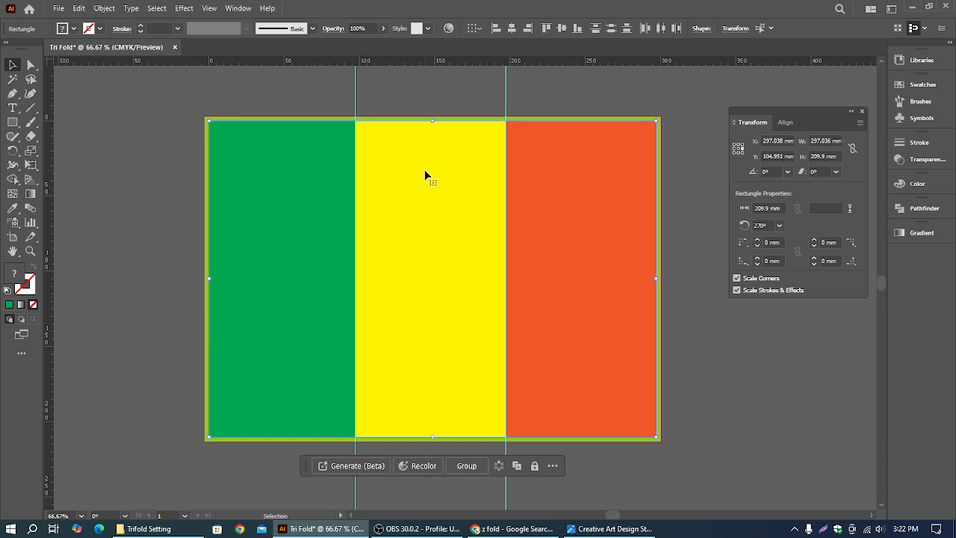
click(104, 8)
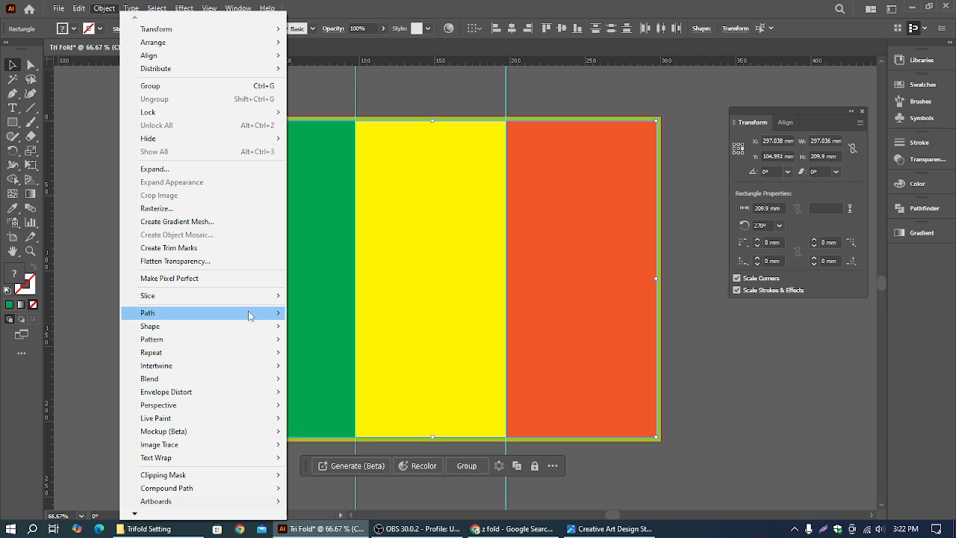
mouse_move(250, 315)
click(332, 357)
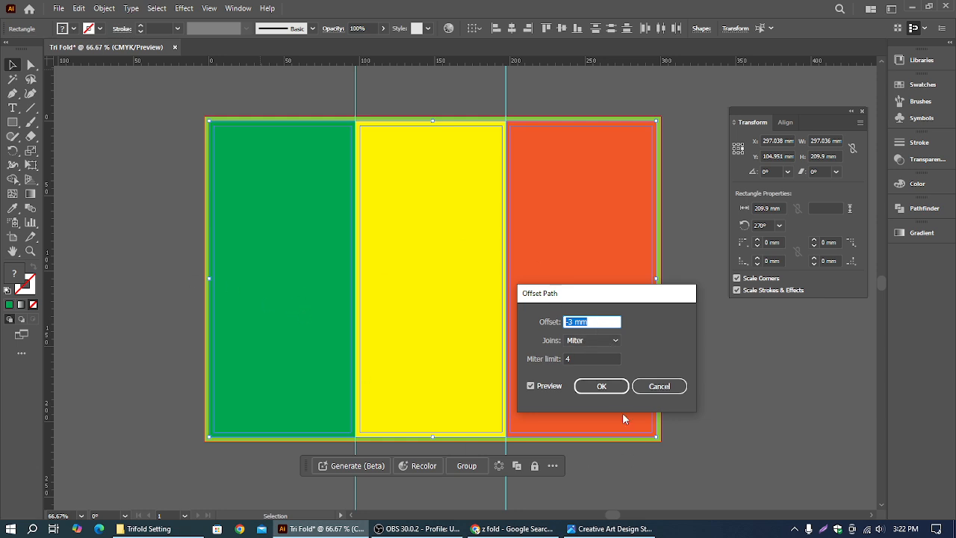
click(602, 385)
click(690, 234)
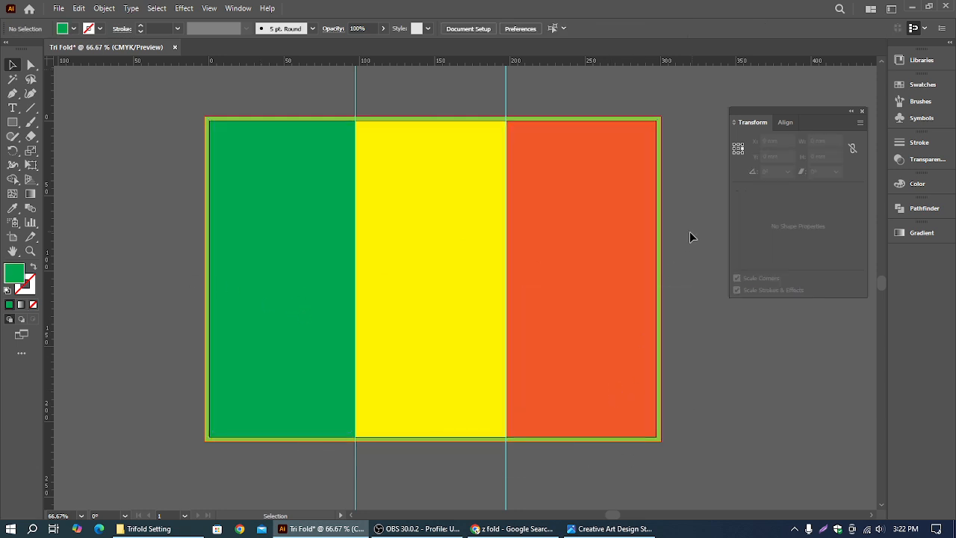
scroll(674, 220, up, 2)
drag(557, 184, 659, 305)
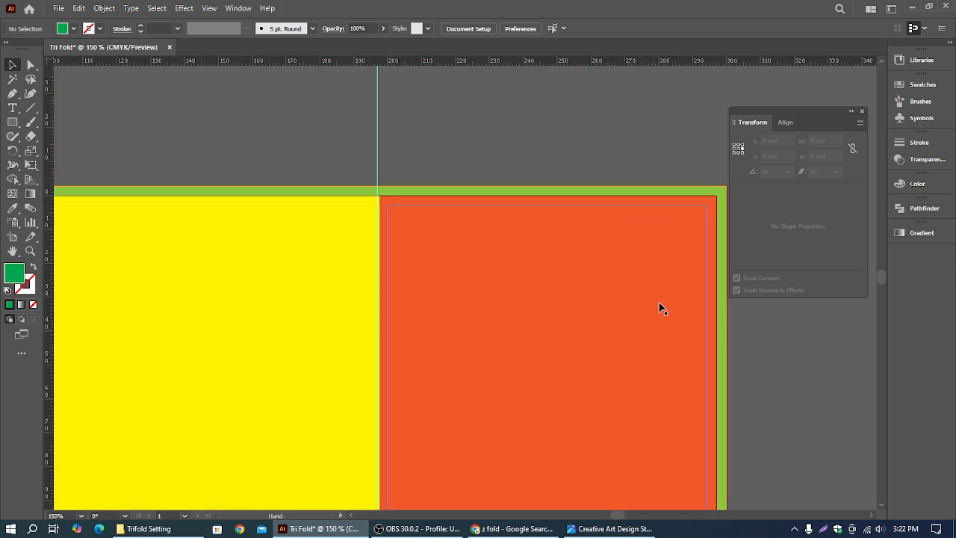
- Select all the rectangles, including the three inset panel copies, convert them to guides, and deselect
scroll(671, 235, down, 3)
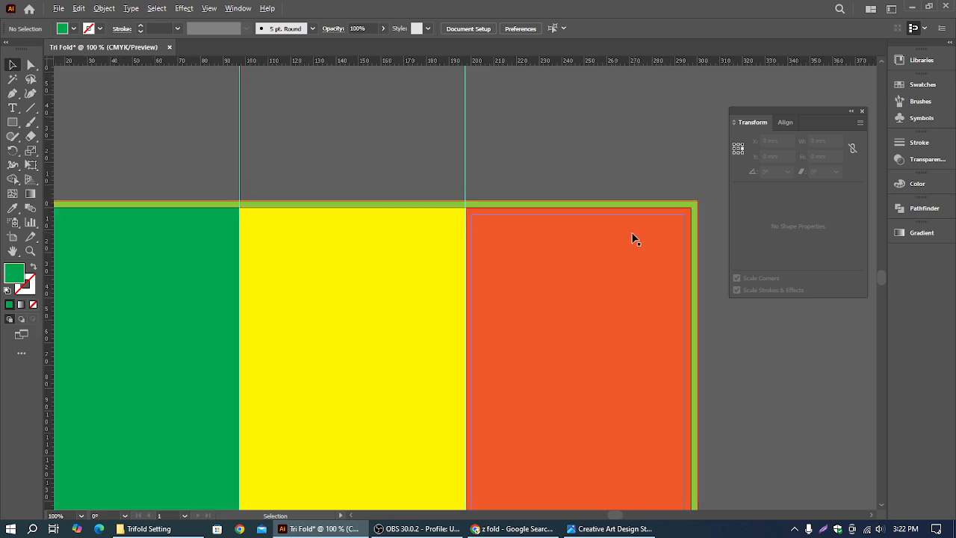
drag(587, 326, 536, 276)
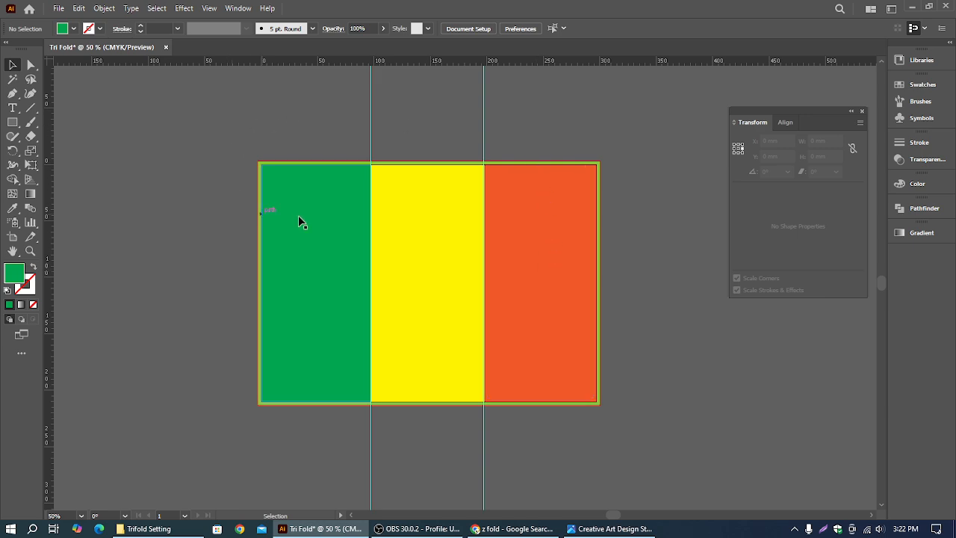
key(ctrl+a)
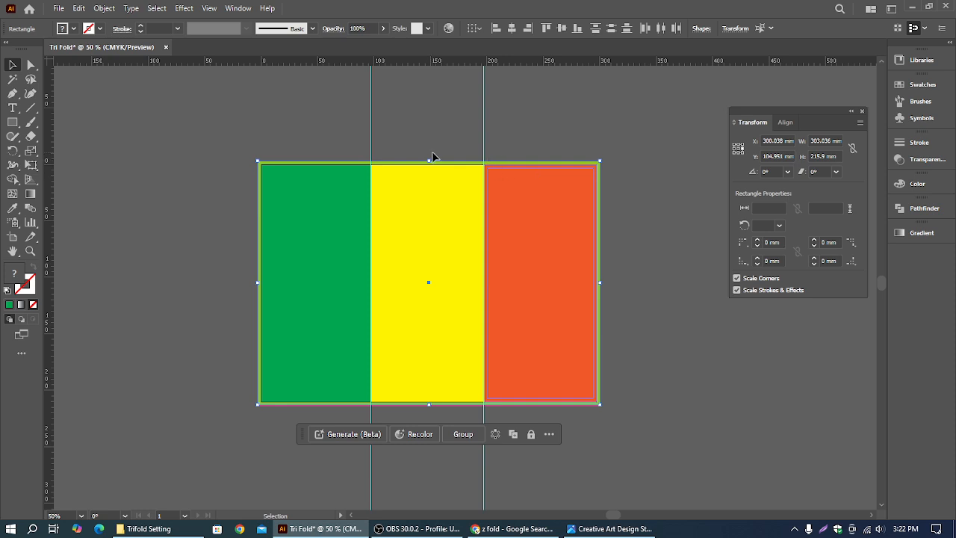
shift+click(424, 195)
shift+click(297, 193)
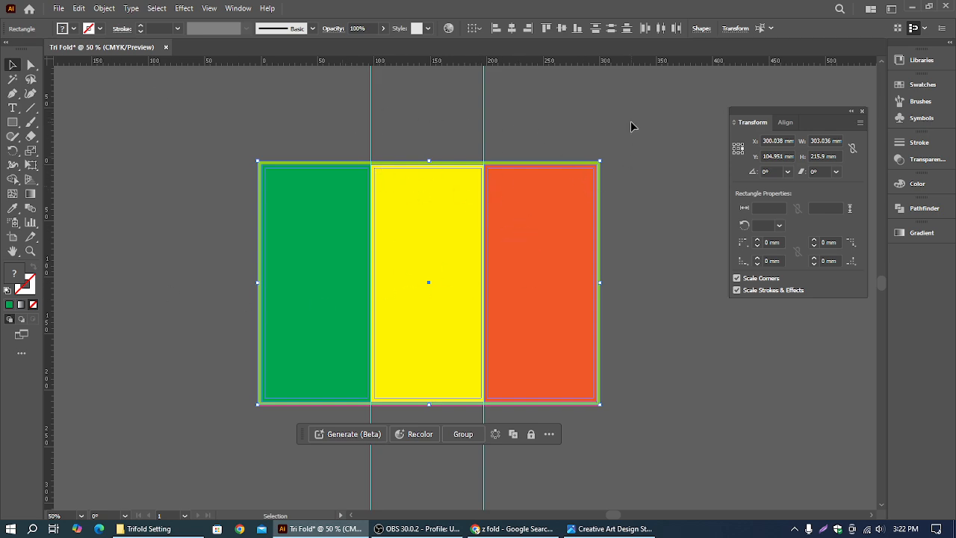
right_click(436, 170)
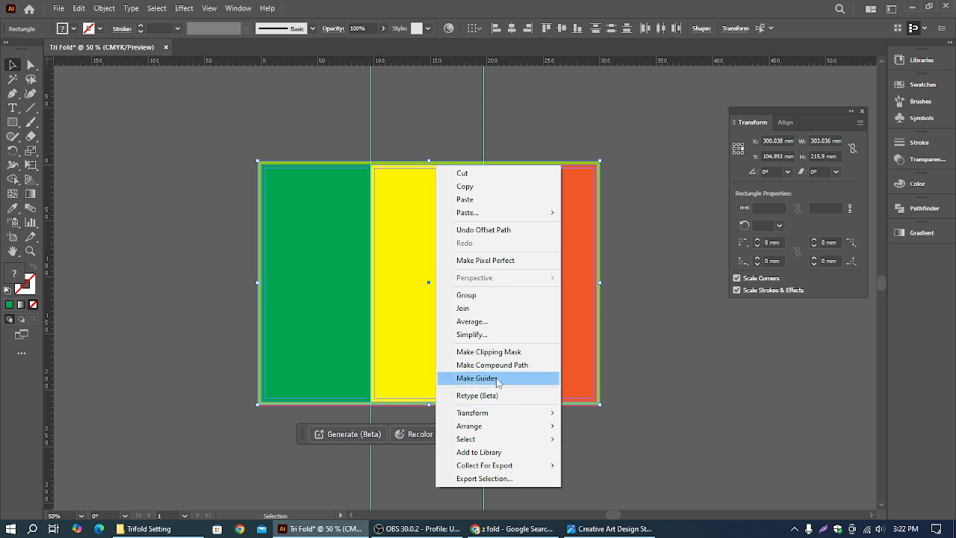
click(496, 379)
click(657, 255)
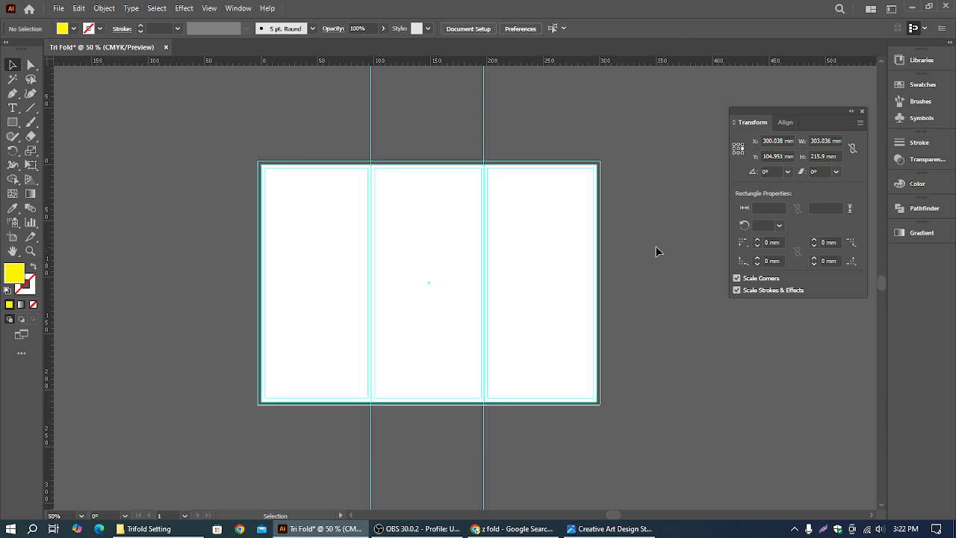
- Examine the bleed, fold and inner margin guides around the three brochure panels
scroll(644, 254, up, 2)
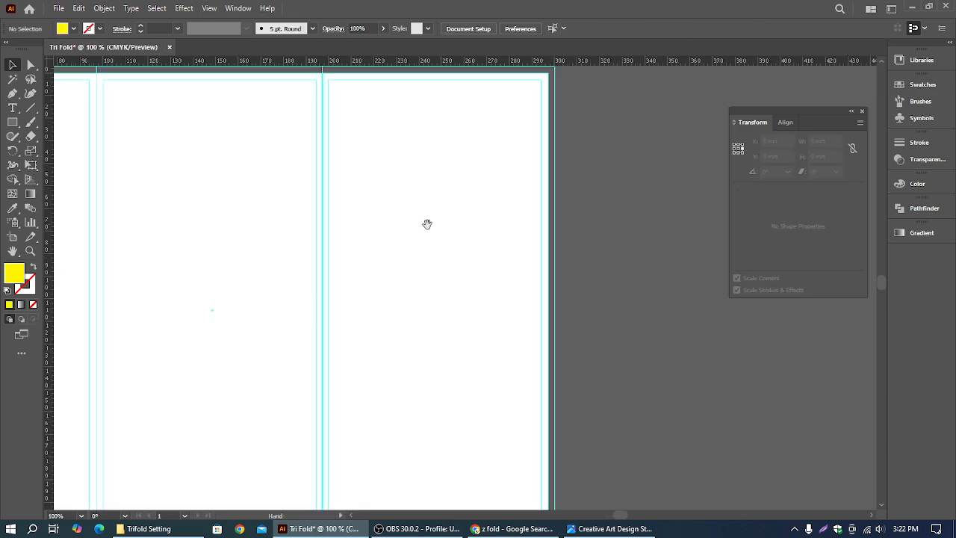
drag(426, 224, 706, 270)
scroll(708, 276, down, 1)
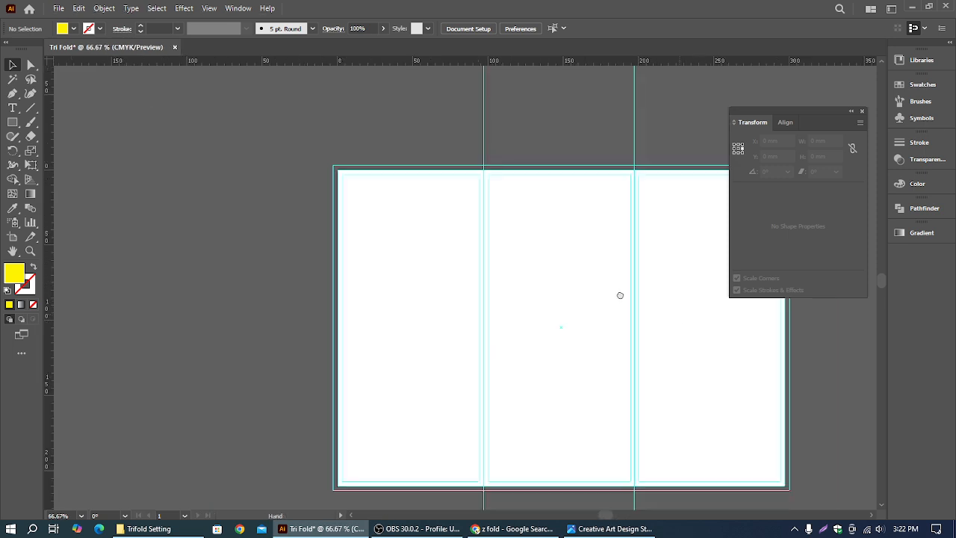
drag(675, 310, 595, 274)
scroll(324, 246, up, 1)
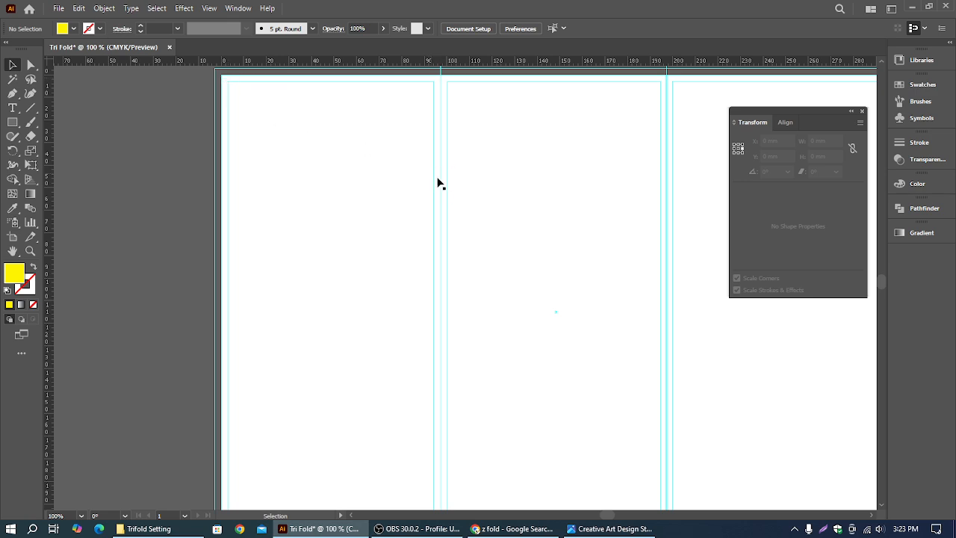
scroll(440, 188, down, 1)
drag(471, 229, 424, 227)
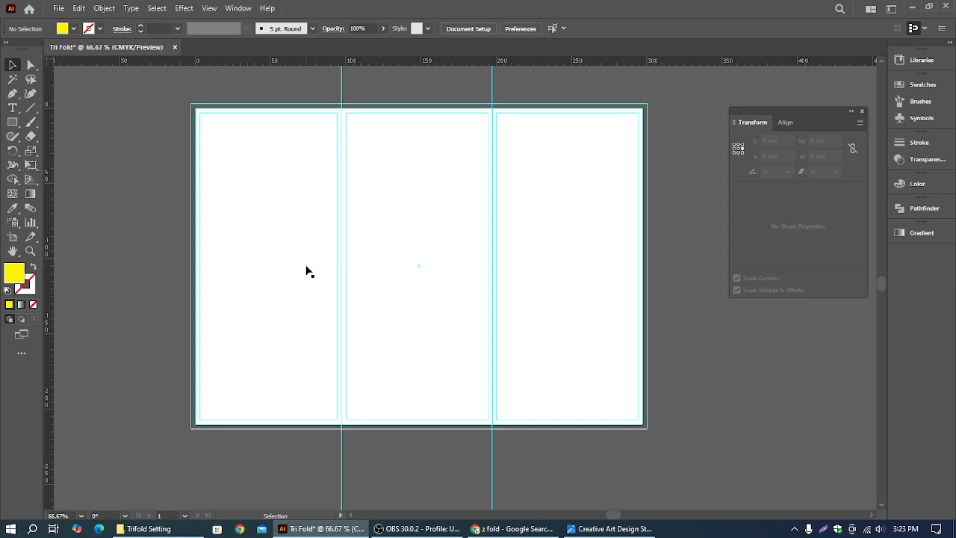
- Save the document as the Illustrator template Tri Fold.ait on the Desktop, and close it
click(58, 9)
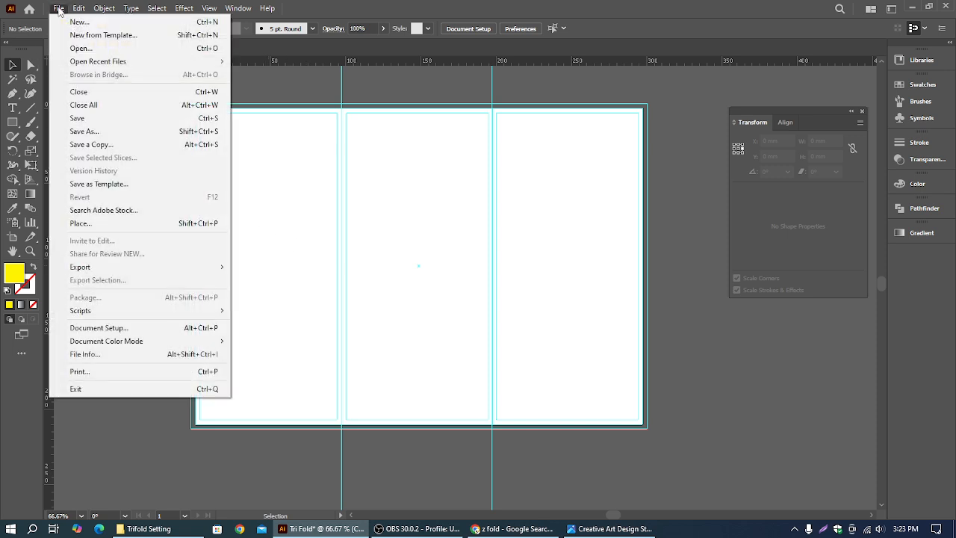
click(121, 184)
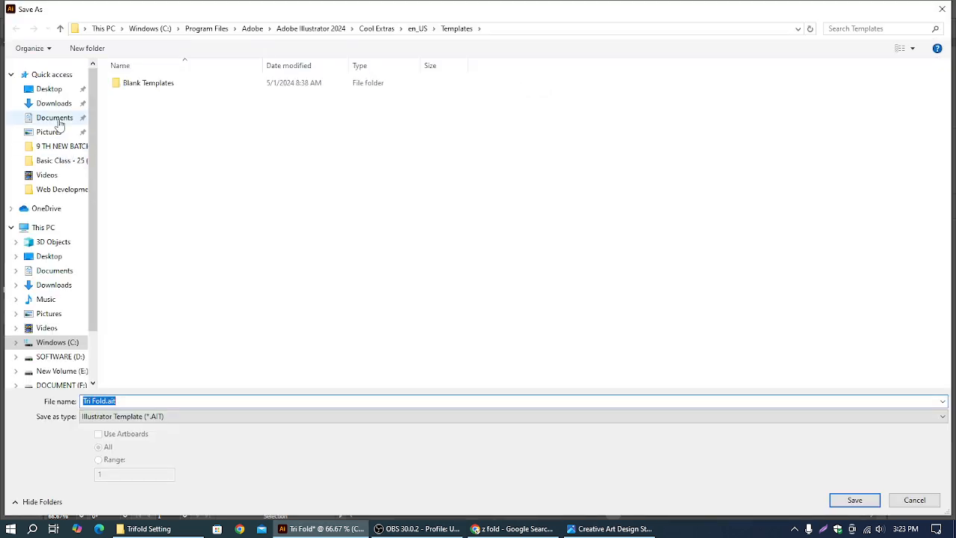
click(49, 90)
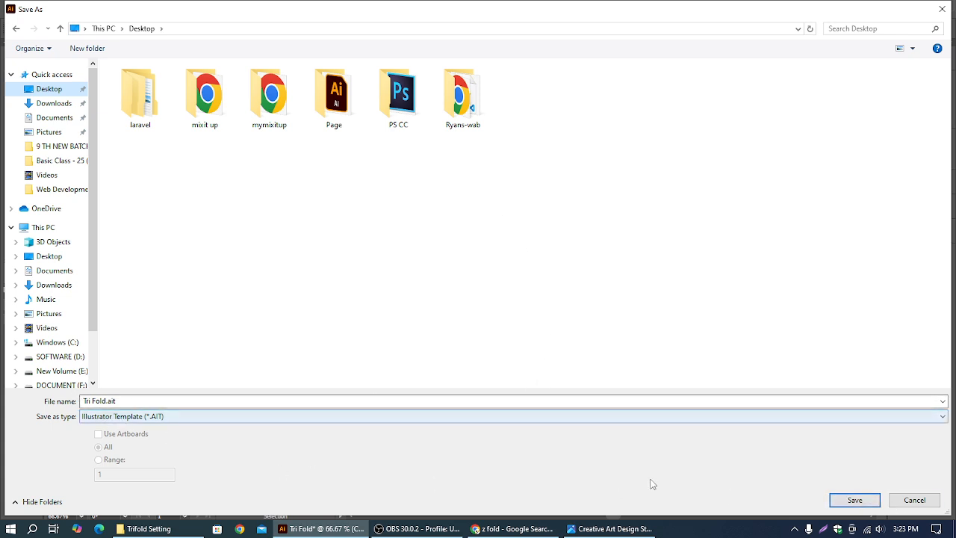
click(830, 498)
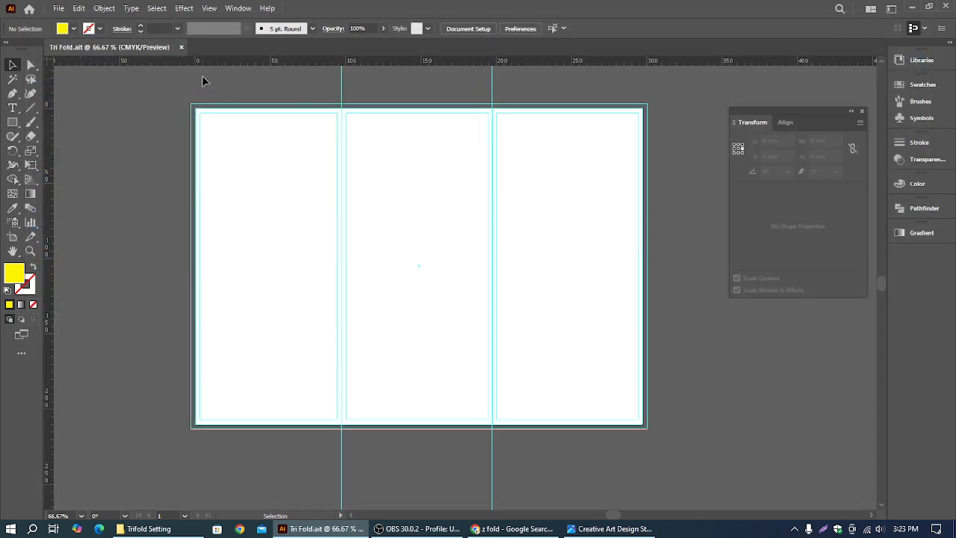
click(182, 47)
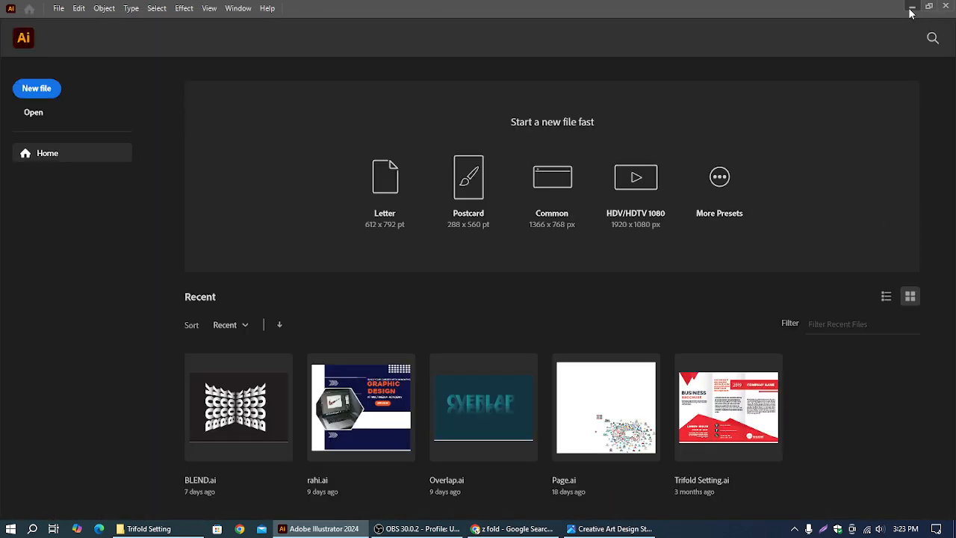
- Go to the desktop, move the Tri Fold.ait file to an empty area, and open a new document from it
click(911, 6)
click(886, 6)
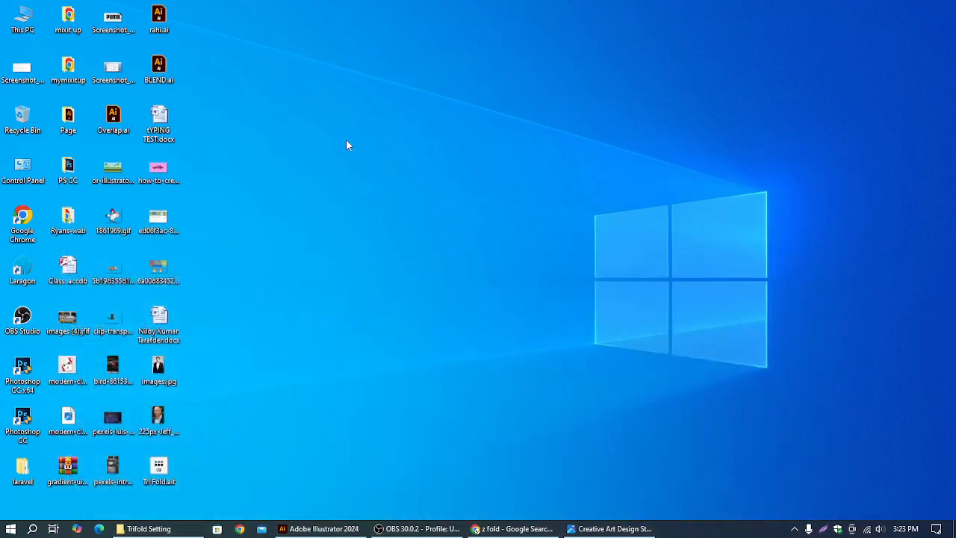
drag(158, 469, 703, 136)
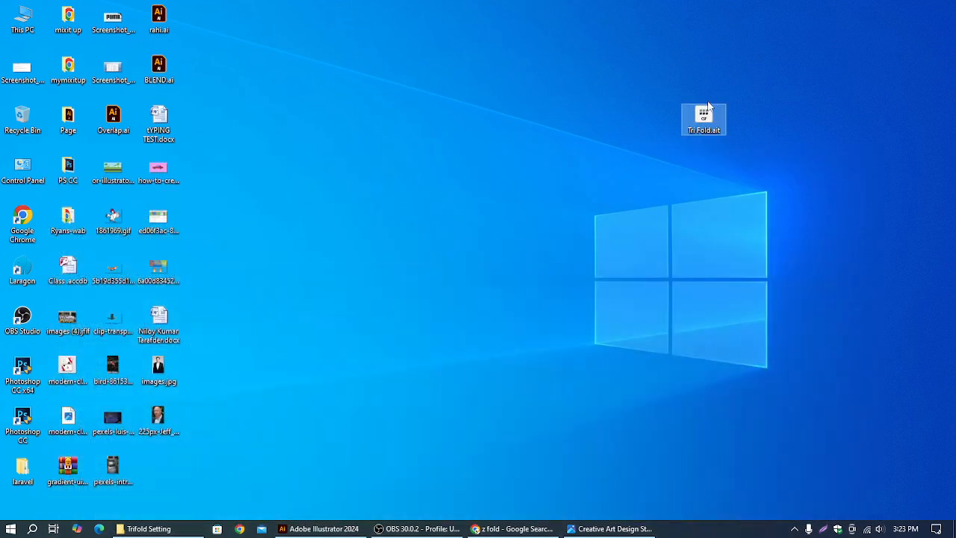
double_click(703, 134)
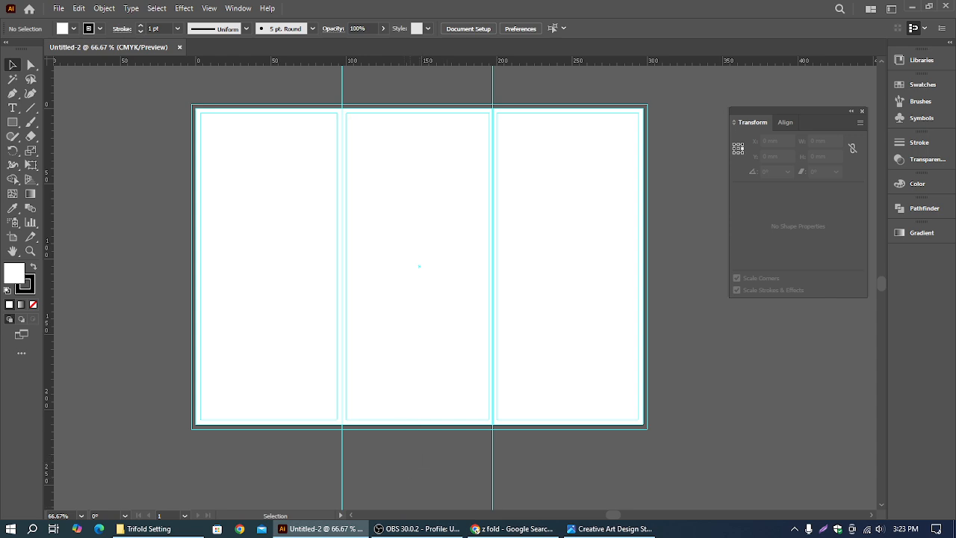
- Open Trifold Setting.ai from the Trifold Setting folder without replacing its missing fonts, and dock the floating Transform and Align panels
mouse_move(418, 528)
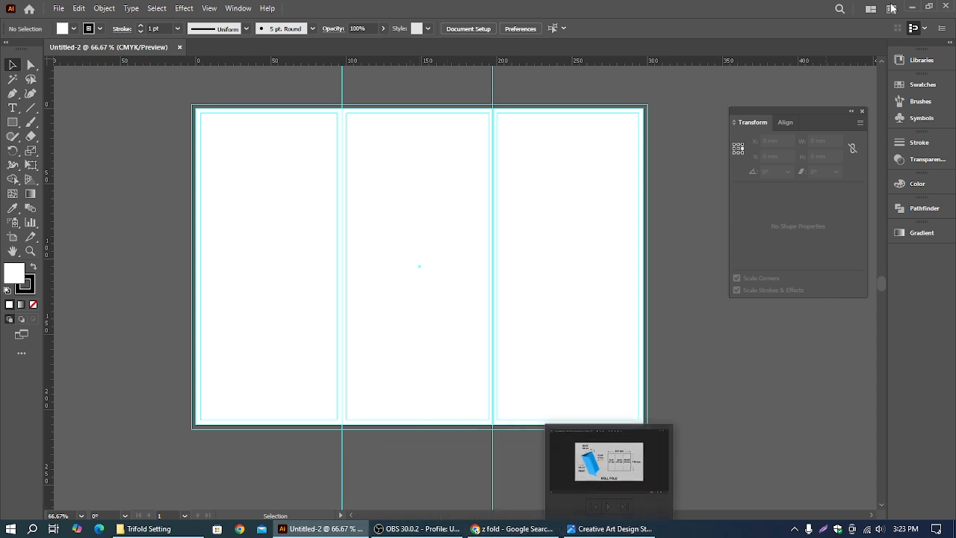
click(174, 531)
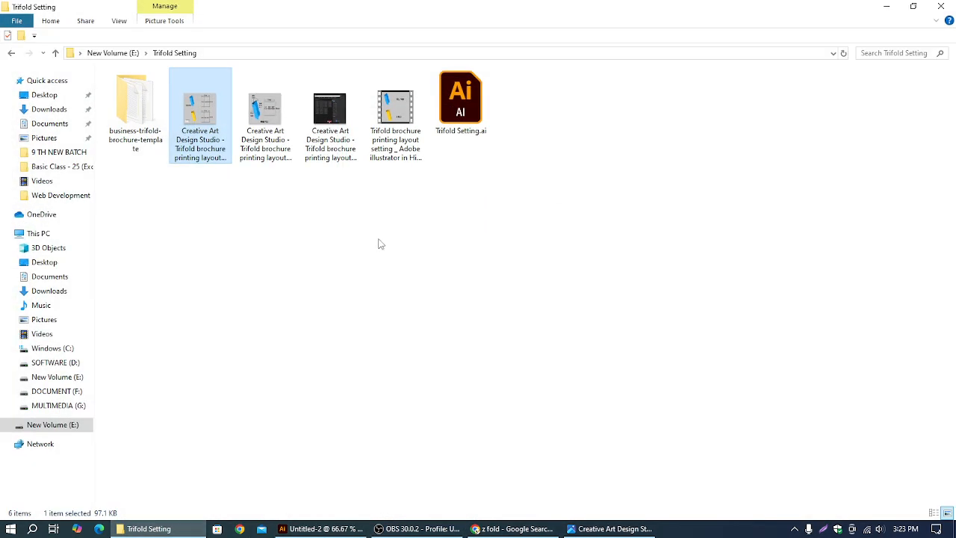
double_click(460, 104)
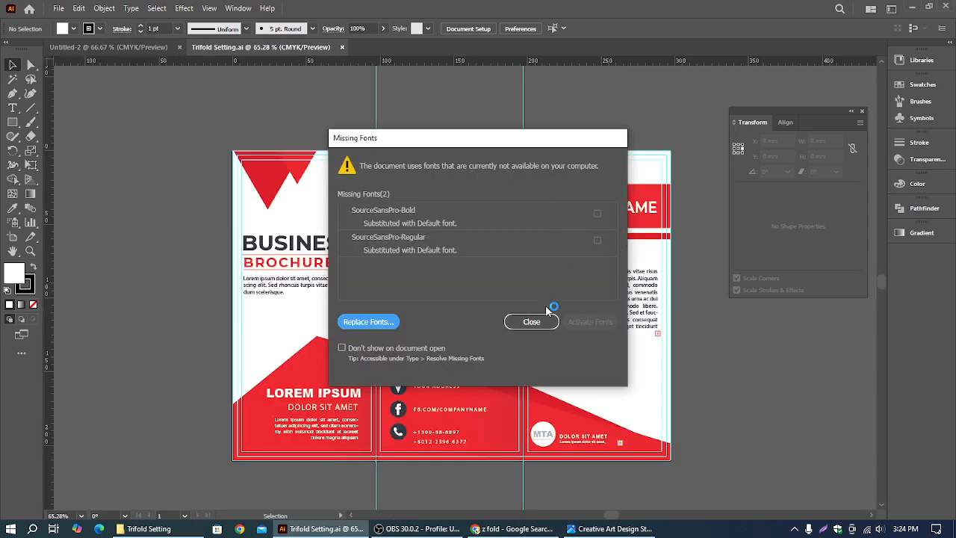
click(532, 322)
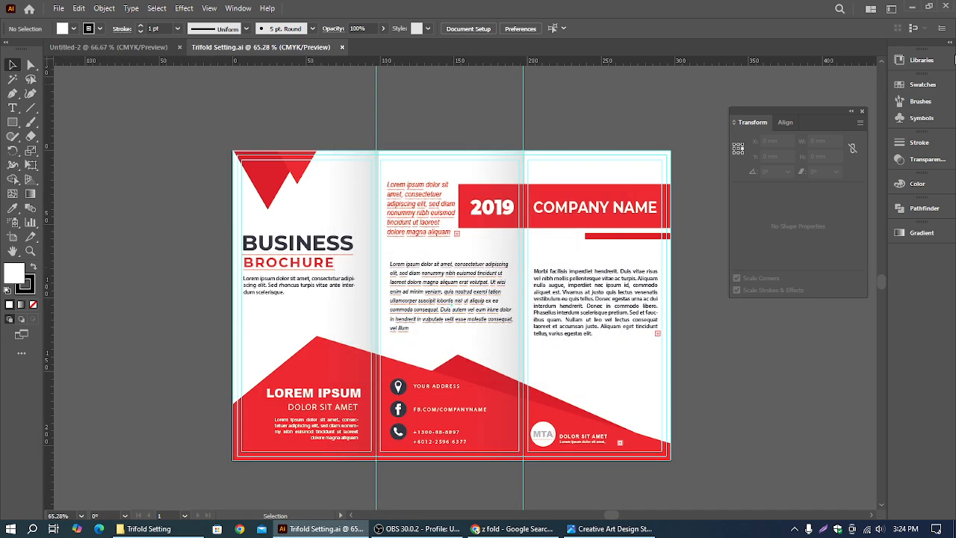
drag(838, 111, 918, 258)
- Examine how the text and artwork of the finished business brochure sit against the fold guides and panel margins
key(super)
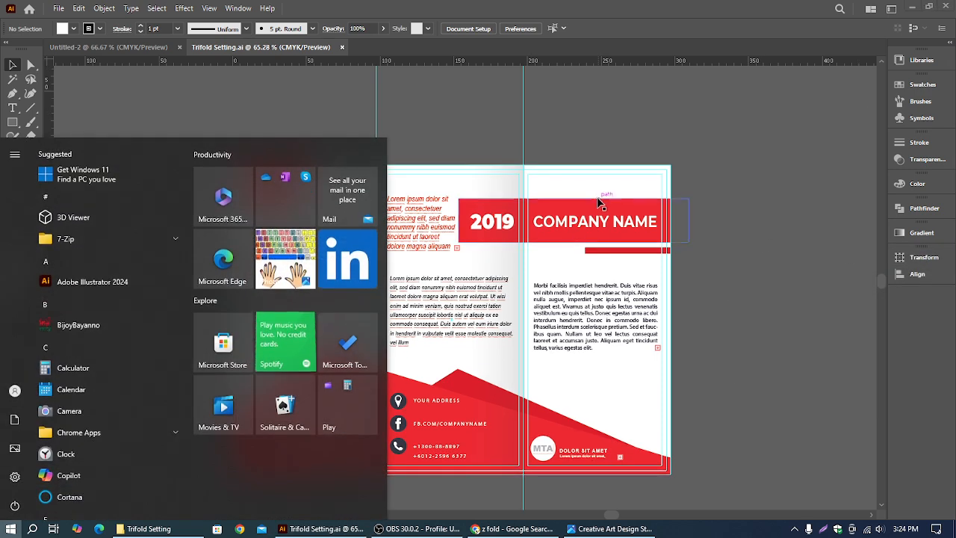
key(super)
scroll(527, 208, up, 4)
scroll(529, 224, down, 3)
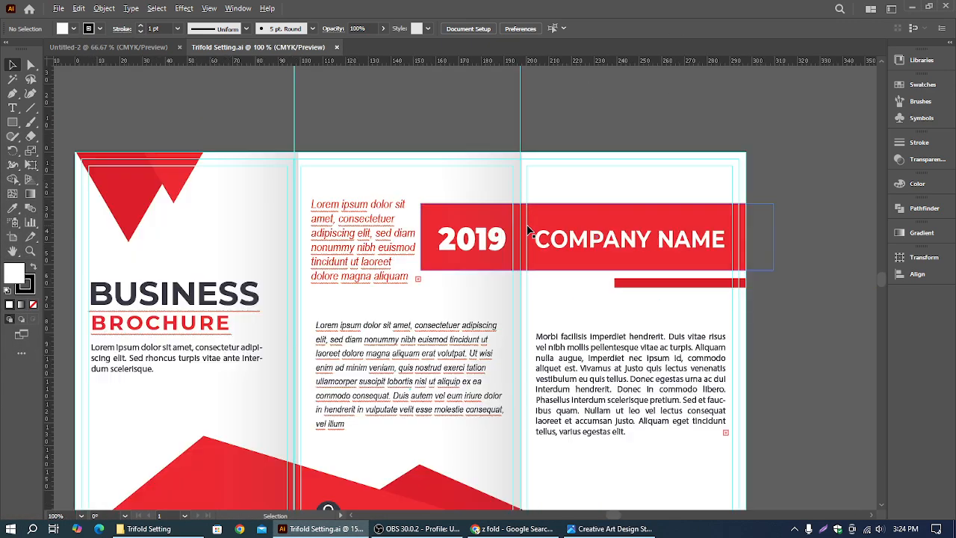
scroll(530, 192, up, 1)
scroll(531, 192, down, 1)
scroll(533, 181, down, 1)
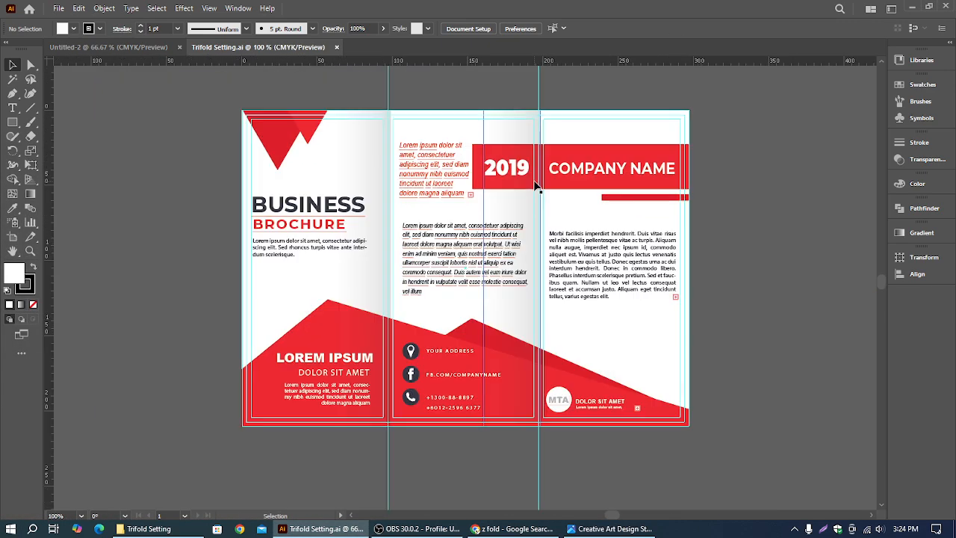
scroll(490, 236, up, 2)
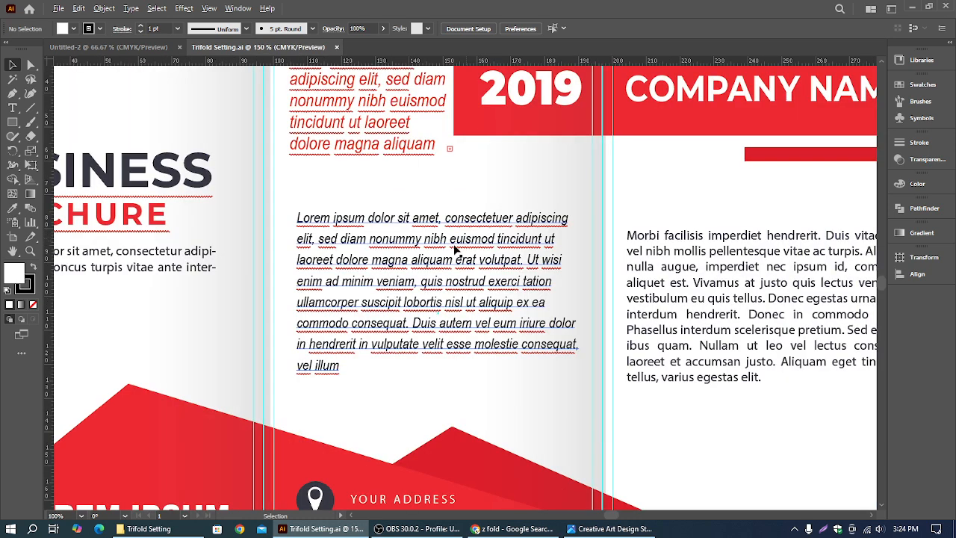
scroll(431, 258, down, 2)
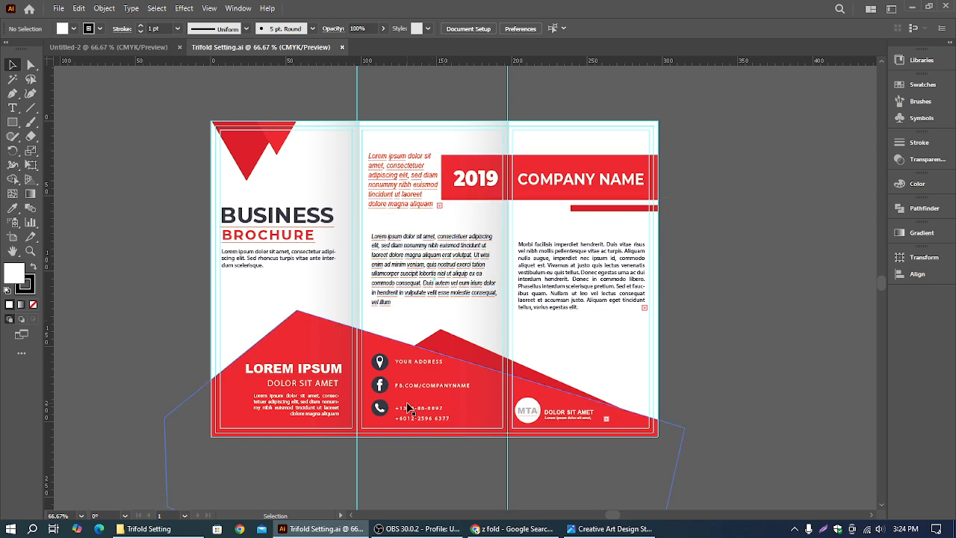
click(418, 527)
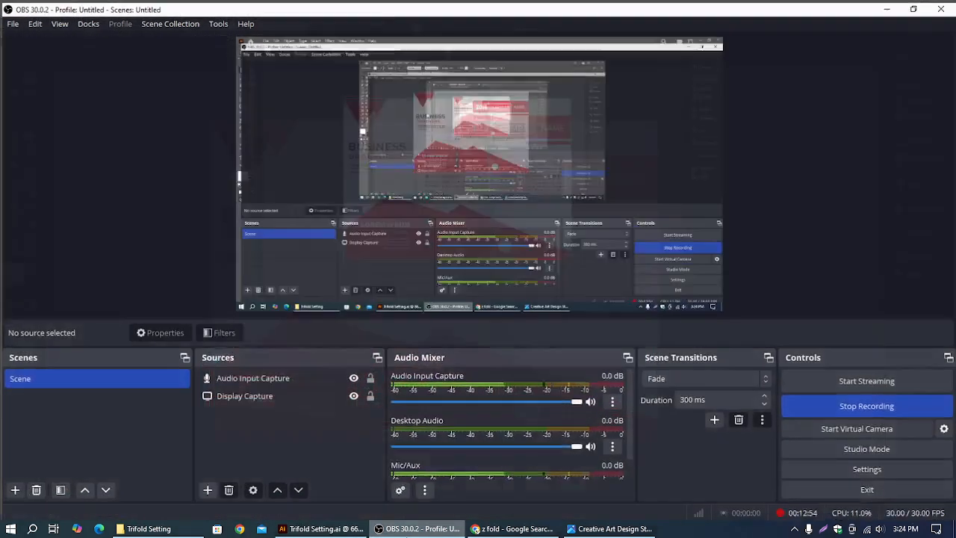